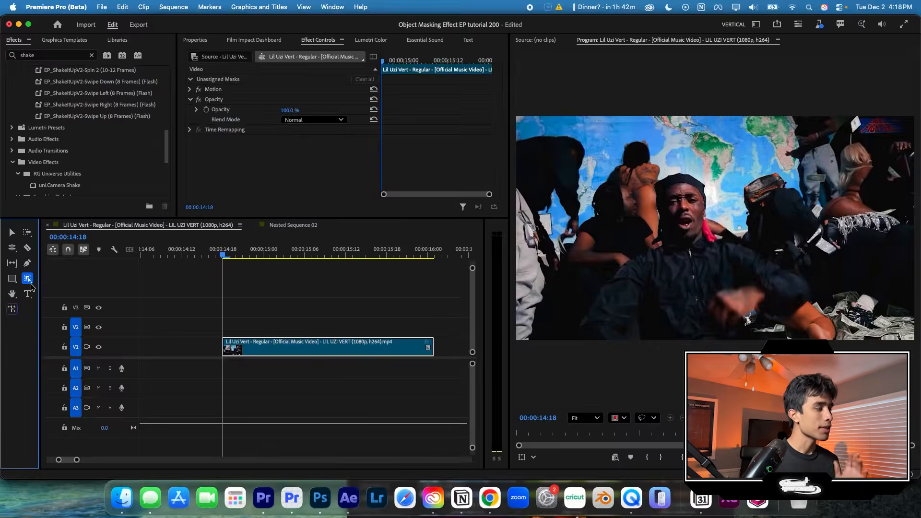
- Mask the rapper in the foreground with an object mask and track it forward and backward through the V1 clip
{"action": "left_click", "coordinate": [25, 270]}
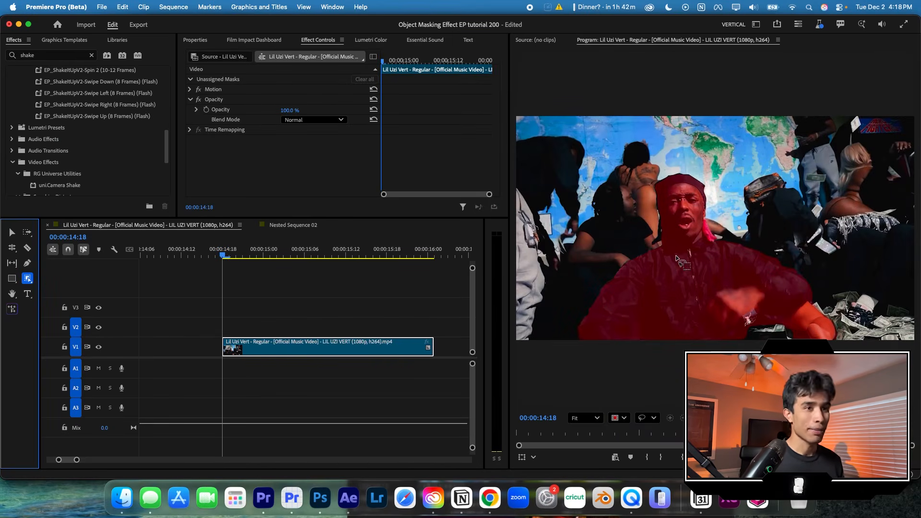
{"action": "left_click", "coordinate": [662, 302]}
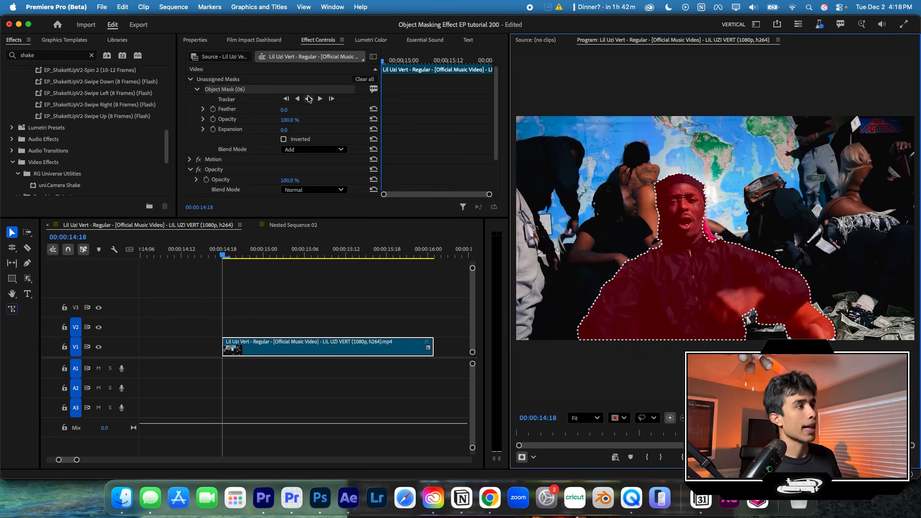
{"action": "left_click_drag", "start_coordinate": [255, 256], "coordinate": [224, 257]}
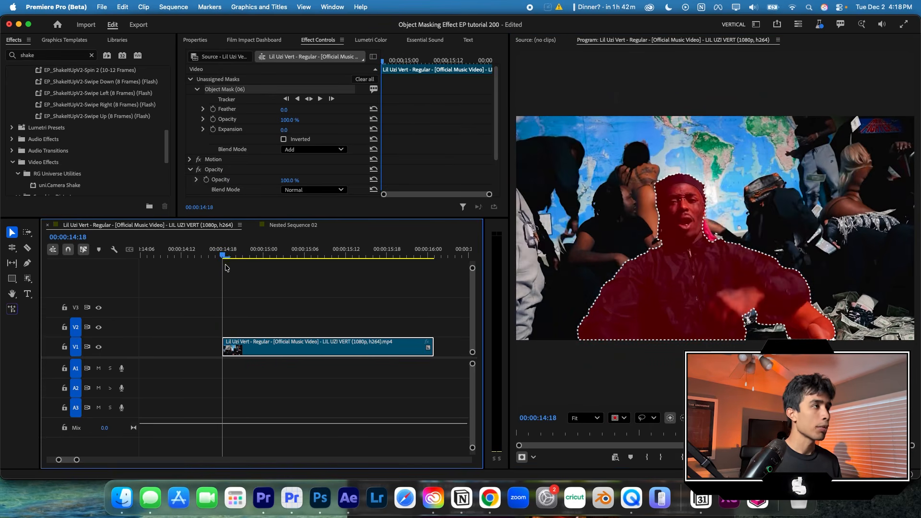
{"action": "left_click", "coordinate": [309, 99]}
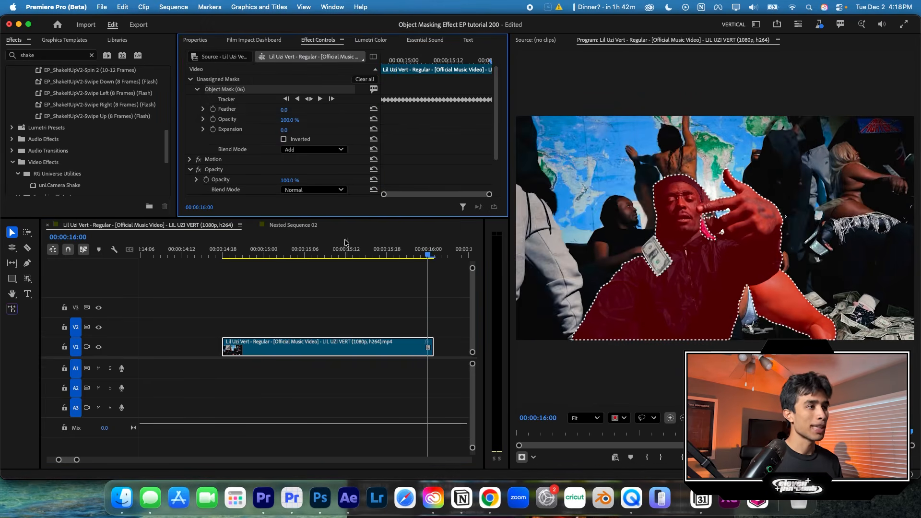
- Assign the tracked object mask from the unassigned masks to the clip's Opacity effect
{"action": "left_click_drag", "start_coordinate": [378, 248], "coordinate": [222, 257]}
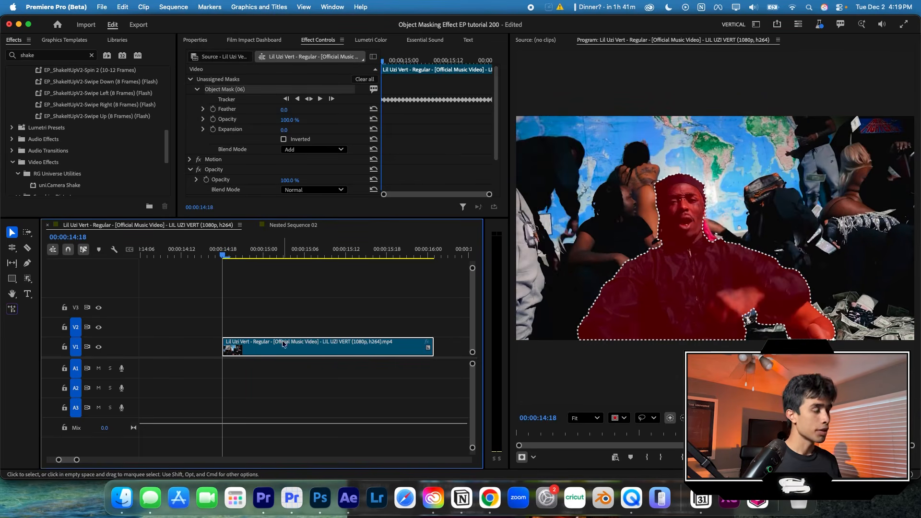
{"action": "left_click", "coordinate": [190, 79]}
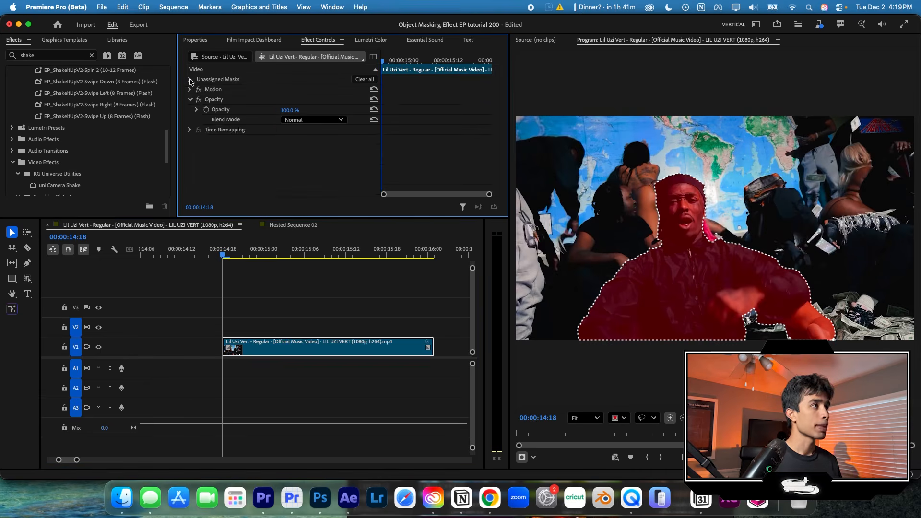
{"action": "left_click", "coordinate": [191, 80]}
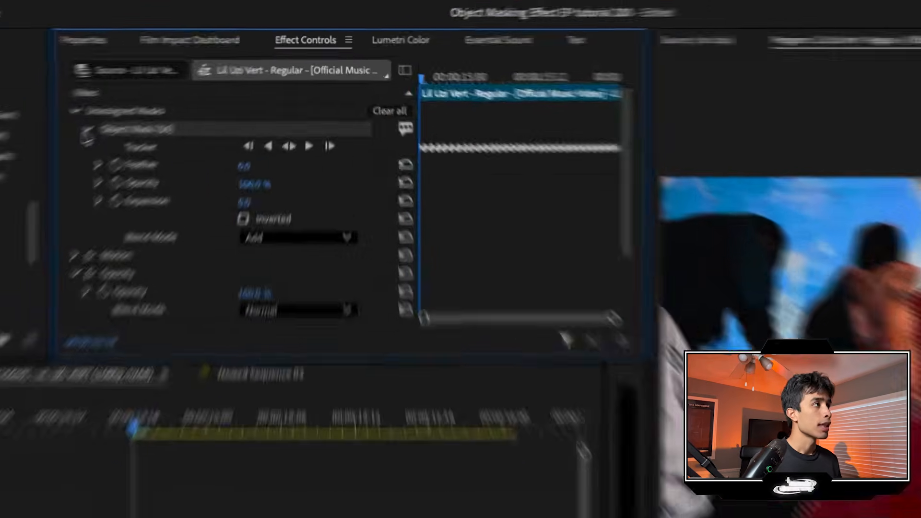
{"action": "left_click", "coordinate": [197, 90]}
{"action": "left_click_drag", "start_coordinate": [111, 141], "coordinate": [118, 210]}
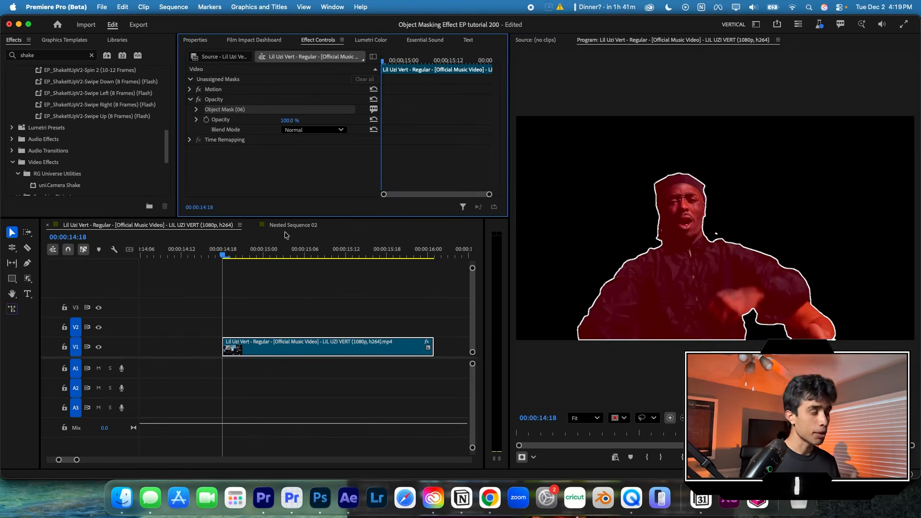
- Set the object mask's Expansion to -2 and its Feather to 4, checking the cutout edges at 00:00:15:09
{"action": "left_click_drag", "start_coordinate": [274, 253], "coordinate": [355, 245]}
{"action": "left_click", "coordinate": [347, 283]}
{"action": "left_click_drag", "start_coordinate": [355, 245], "coordinate": [328, 246]}
{"action": "left_click", "coordinate": [315, 347]}
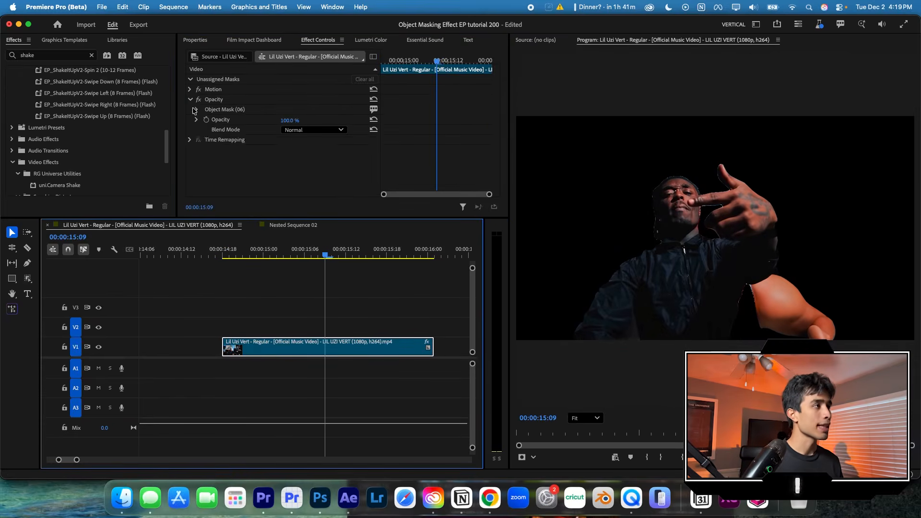
{"action": "left_click", "coordinate": [197, 109]}
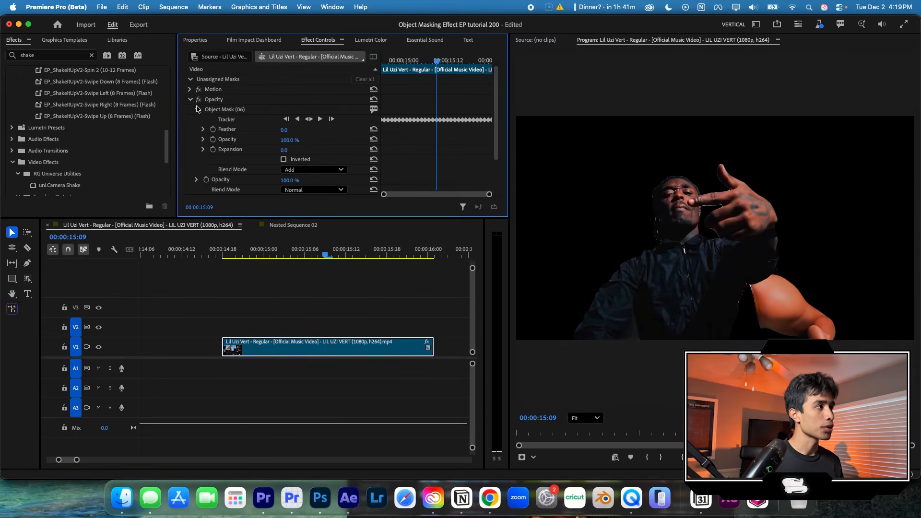
{"action": "scroll", "coordinate": [651, 206], "scroll_direction": "up", "scroll_amount": 3}
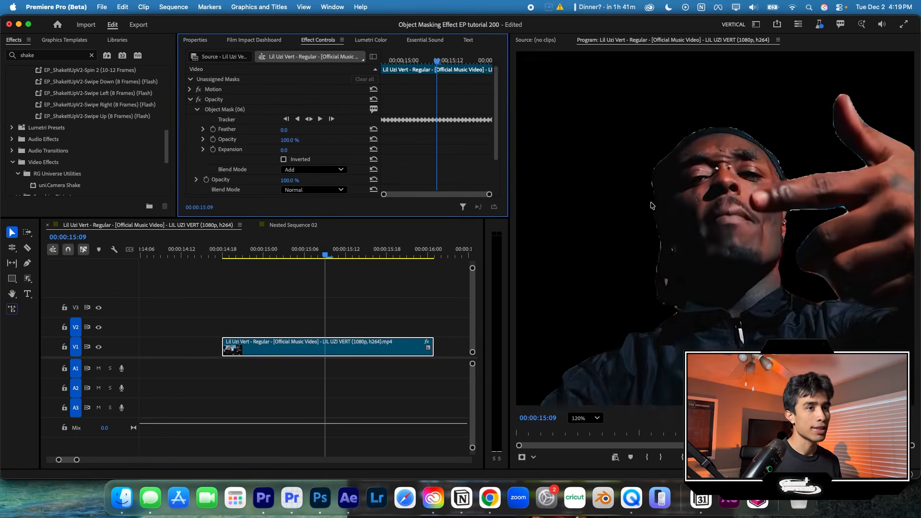
{"action": "mouse_move", "coordinate": [298, 153]}
{"action": "left_mouse_down"}
{"action": "mouse_move", "coordinate": [309, 153]}
{"action": "mouse_move", "coordinate": [291, 153]}
{"action": "left_mouse_up"}
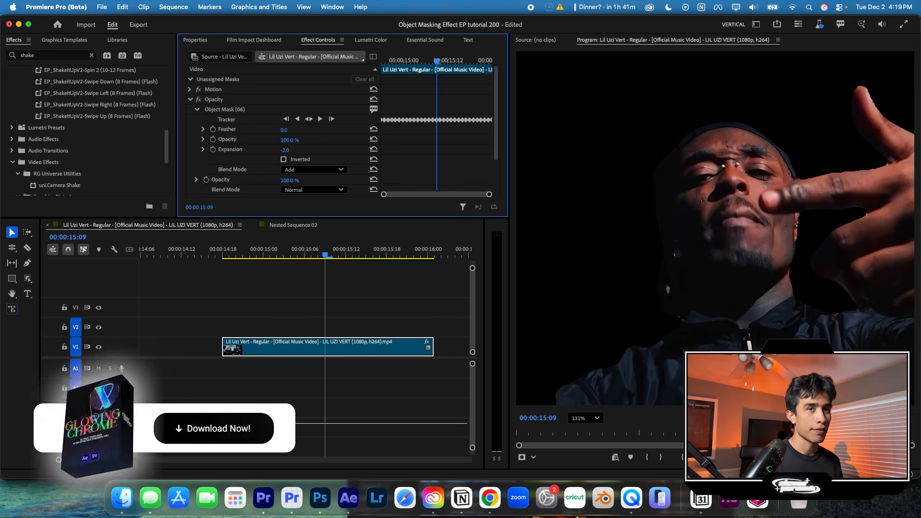
{"action": "left_click_drag", "start_coordinate": [284, 130], "coordinate": [290, 130]}
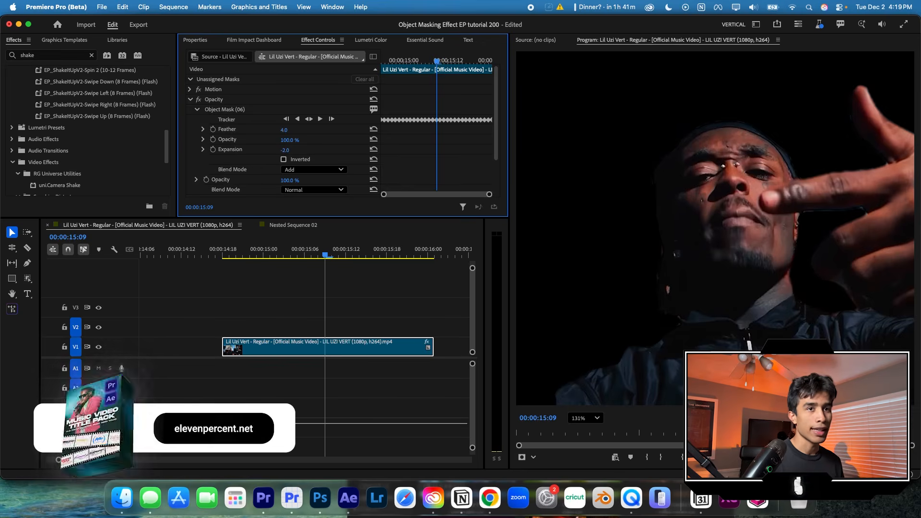
{"action": "left_click", "coordinate": [594, 418]}
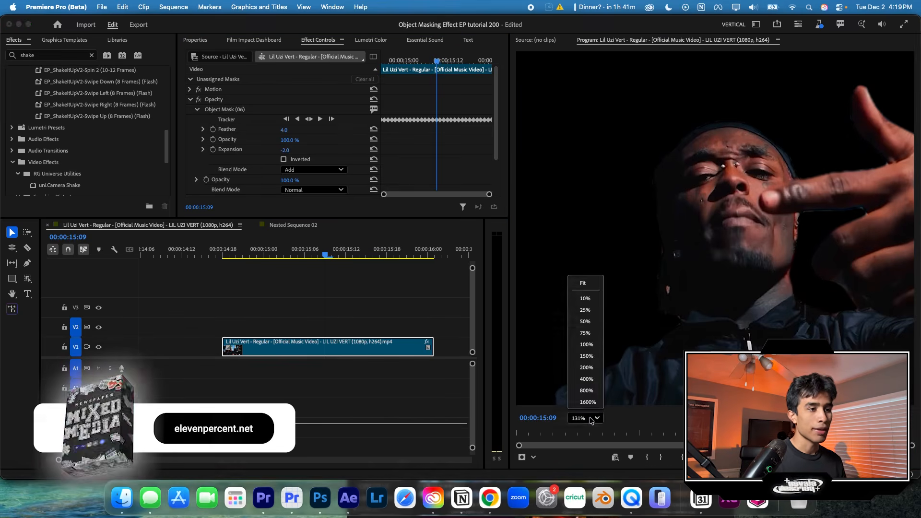
{"action": "left_click", "coordinate": [583, 283]}
- Duplicate the masked clip onto V2 and delete the object mask from the V1 clip
{"action": "left_click", "coordinate": [401, 254]}
{"action": "left_click_drag", "start_coordinate": [404, 266], "coordinate": [346, 255]}
{"action": "mouse_move", "coordinate": [341, 348]}
{"action": "left_mouse_down"}
{"action": "mouse_move", "coordinate": [341, 330]}
{"action": "mouse_move", "coordinate": [340, 347]}
{"action": "left_mouse_up"}
{"action": "left_click", "coordinate": [239, 111]}
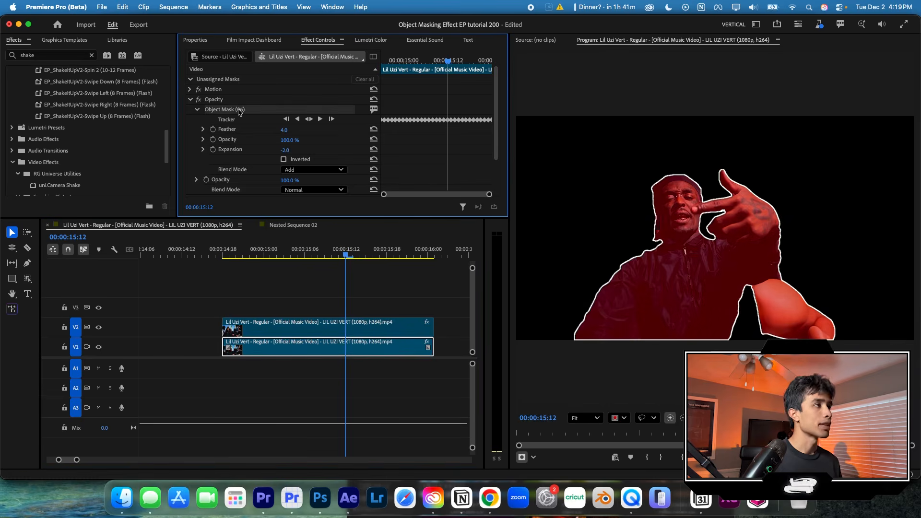
{"action": "key", "text": "Delete"}
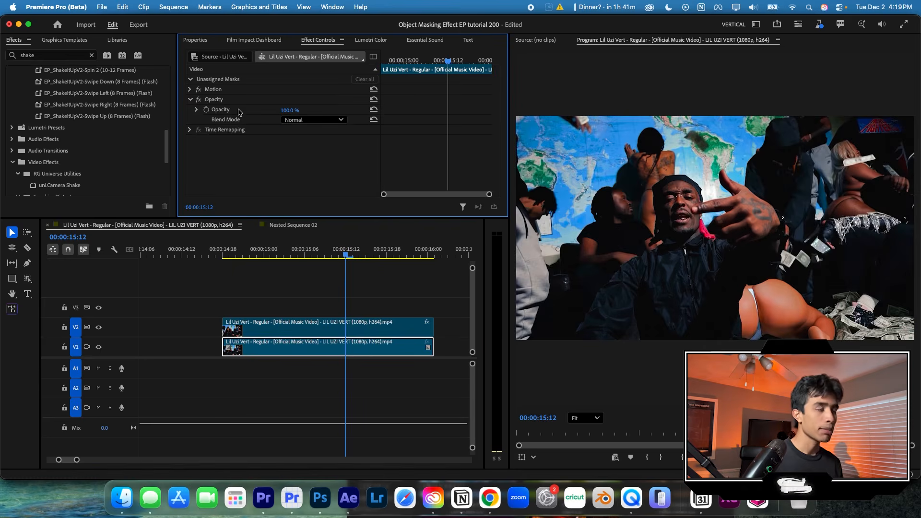
- Cut the unmasked V1 clip in two at 00:00:15:09
{"action": "left_click", "coordinate": [298, 222]}
{"action": "key", "text": "Left"}
{"action": "key", "text": "Left"}
{"action": "key", "text": "Left"}
{"action": "left_click", "coordinate": [28, 248]}
{"action": "left_click", "coordinate": [325, 346]}
{"action": "key", "text": "v"}
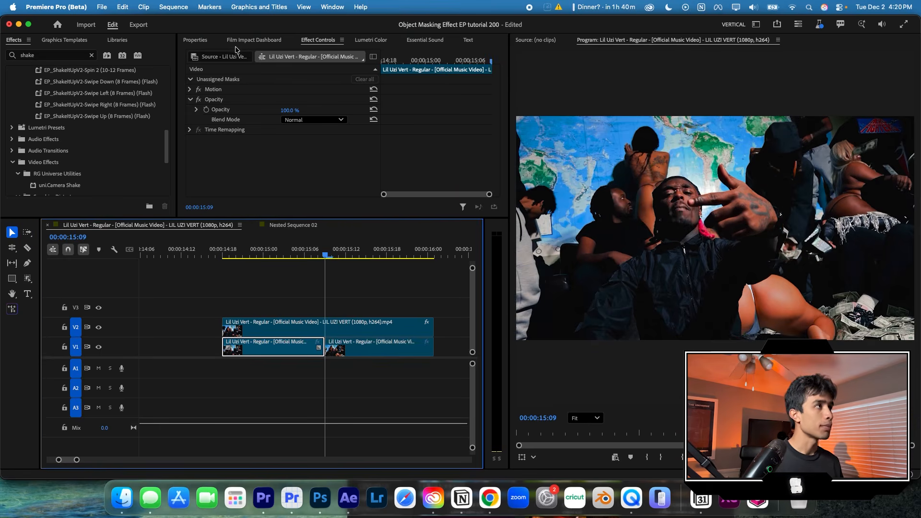
- Apply the Film Impact Liquid Distortion transition to the cut between the two V1 clips
{"action": "left_click", "coordinate": [259, 41]}
{"action": "left_click", "coordinate": [240, 53]}
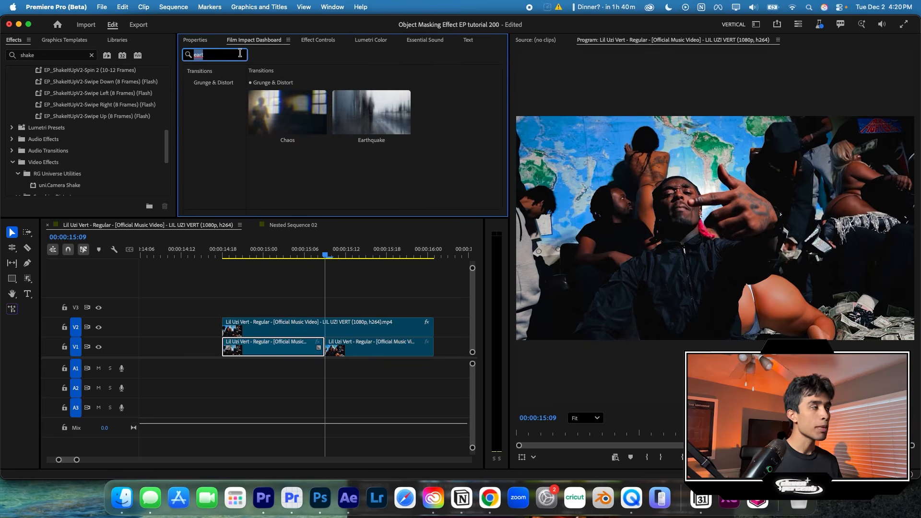
{"action": "key", "text": "BackSpace"}
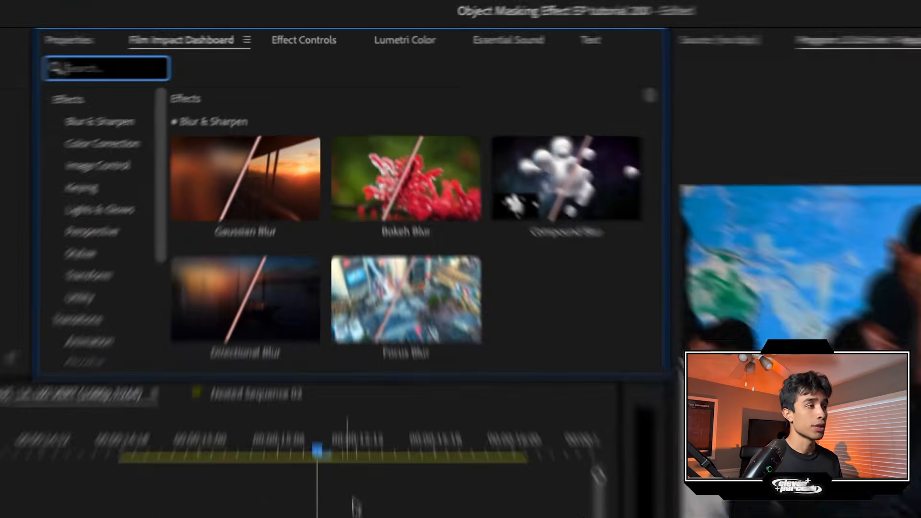
{"action": "mouse_move", "coordinate": [335, 173]}
{"action": "type", "text": "liqui"}
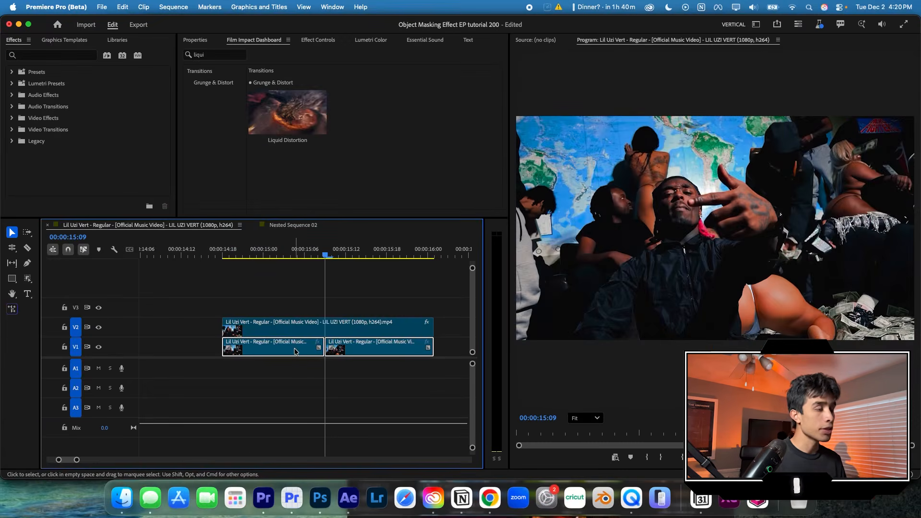
{"action": "left_click", "coordinate": [286, 139]}
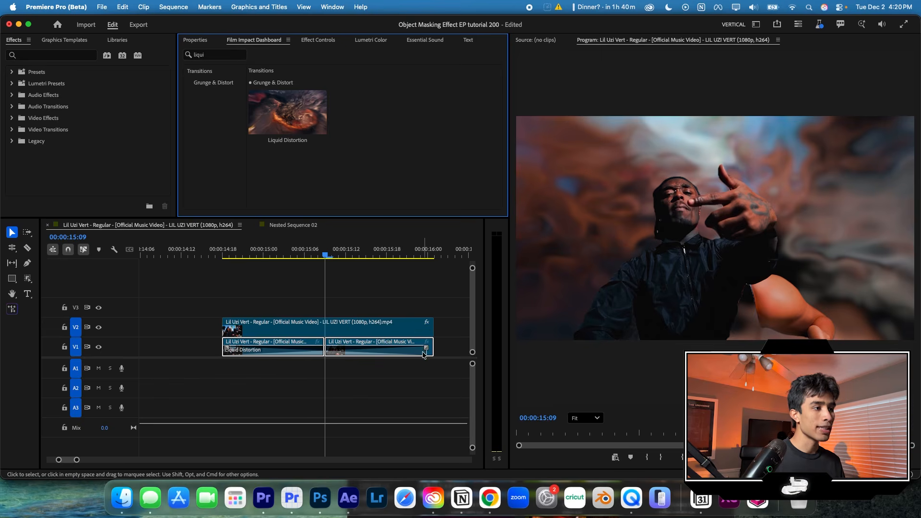
- Shorten the Liquid Distortion transition to about seven frames on each side of the V1 cut and preview it
{"action": "left_click_drag", "start_coordinate": [426, 348], "coordinate": [371, 351]}
{"action": "left_click_drag", "start_coordinate": [325, 256], "coordinate": [346, 256]}
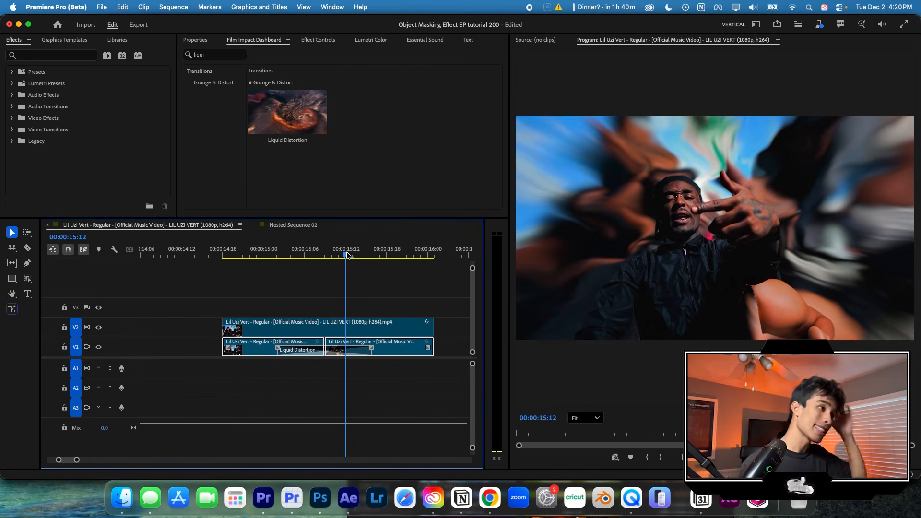
{"action": "left_click_drag", "start_coordinate": [347, 255], "coordinate": [338, 250]}
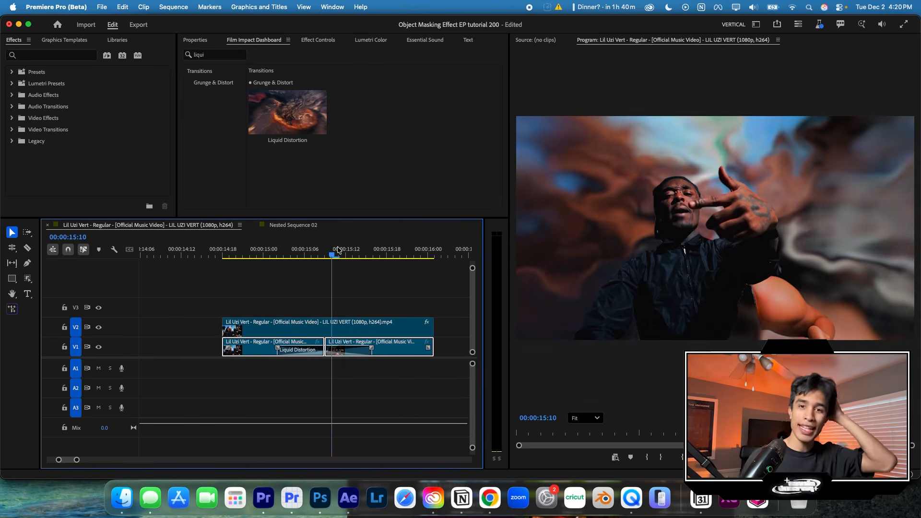
{"action": "left_click", "coordinate": [336, 250]}
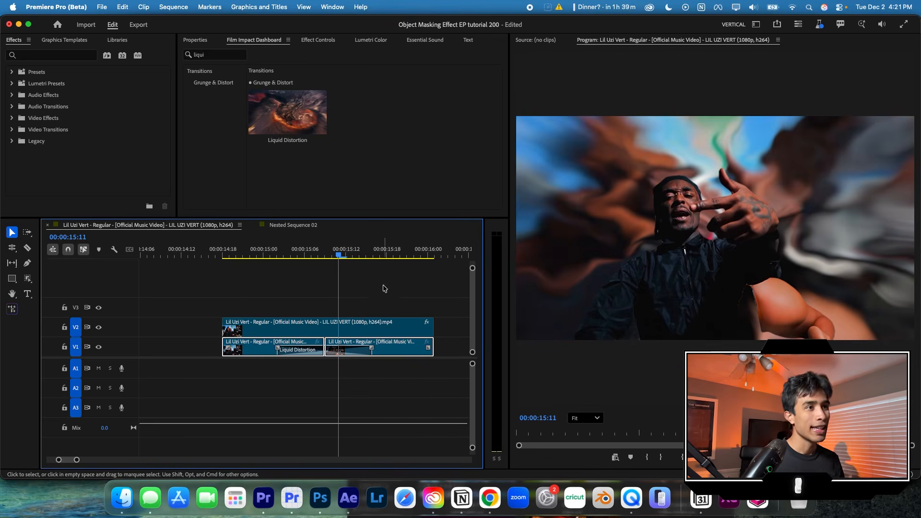
- Apply the RGB Split effect to the V1 clip after the cut and check its color fringing up close
{"action": "left_click", "coordinate": [399, 349]}
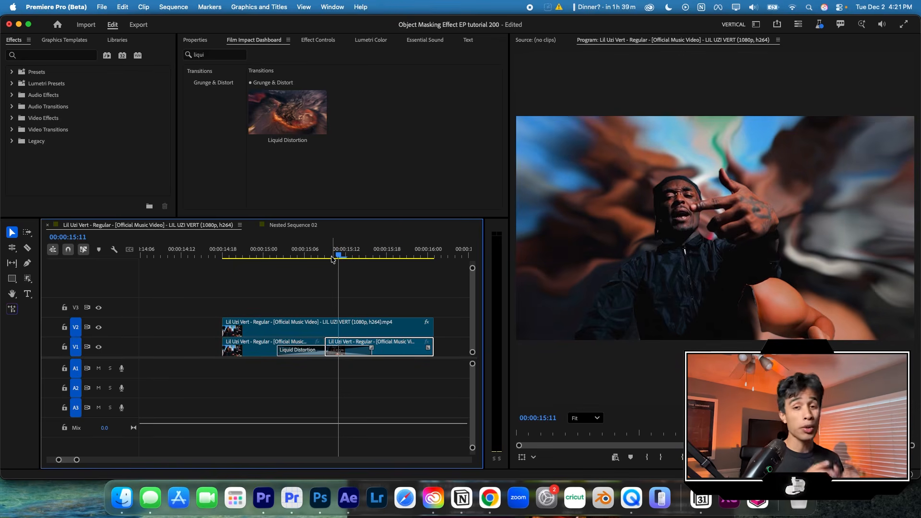
{"action": "double_click", "coordinate": [214, 53]}
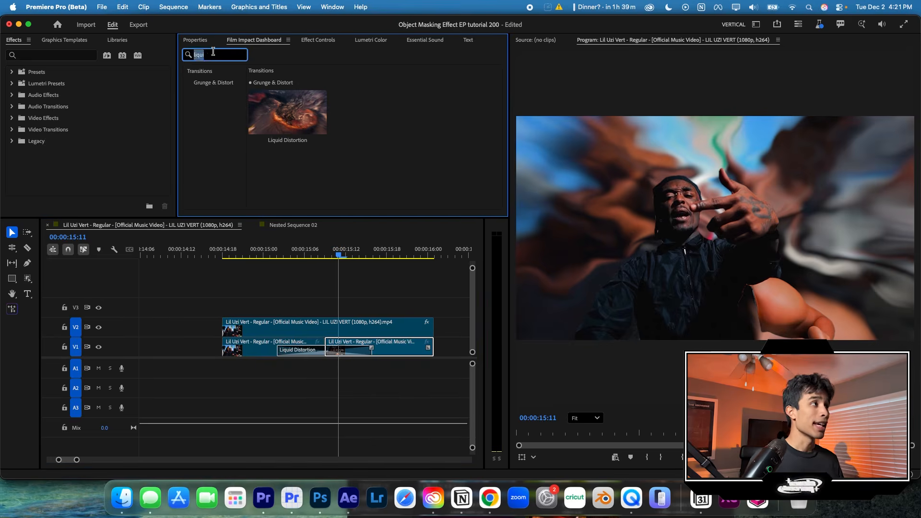
{"action": "key", "text": "BackSpace"}
{"action": "type", "text": "r"}
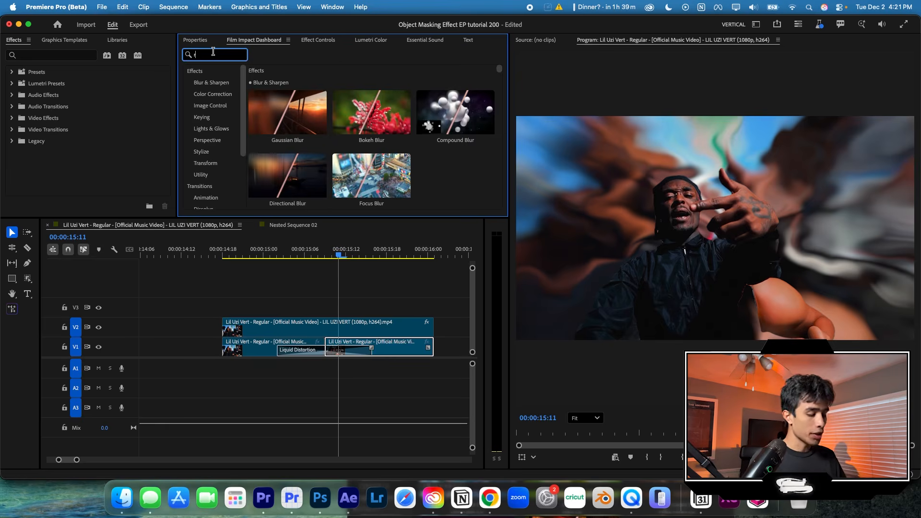
{"action": "type", "text": "g"}
{"action": "left_click", "coordinate": [402, 353]}
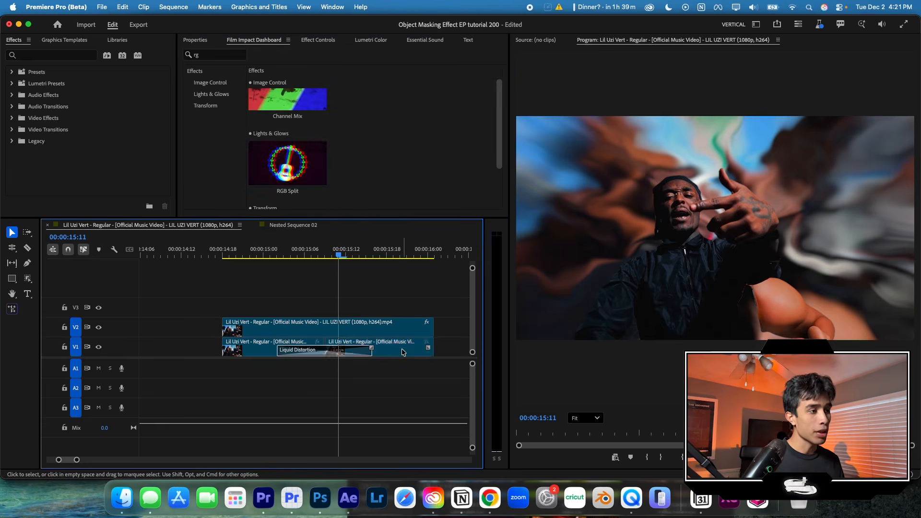
{"action": "left_click", "coordinate": [287, 191]}
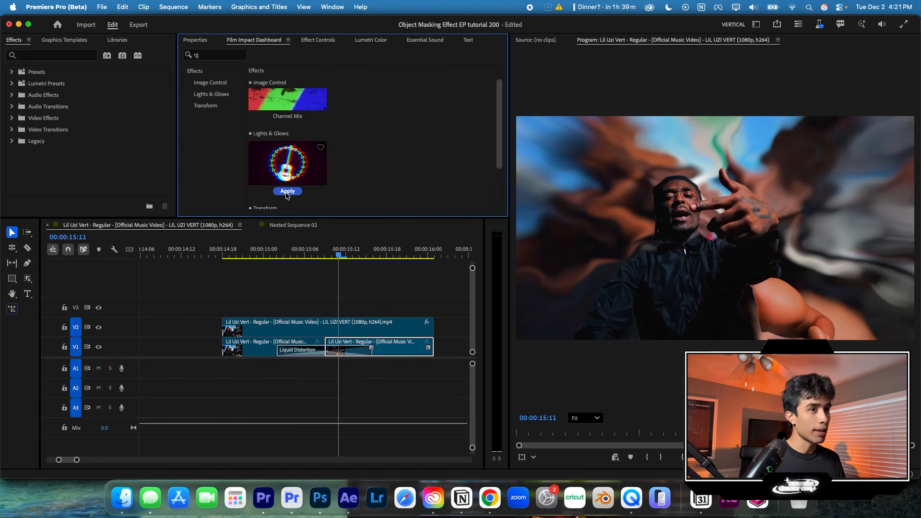
{"action": "left_click_drag", "start_coordinate": [353, 251], "coordinate": [346, 251]}
{"action": "scroll", "coordinate": [863, 234], "scroll_direction": "up", "scroll_amount": 2}
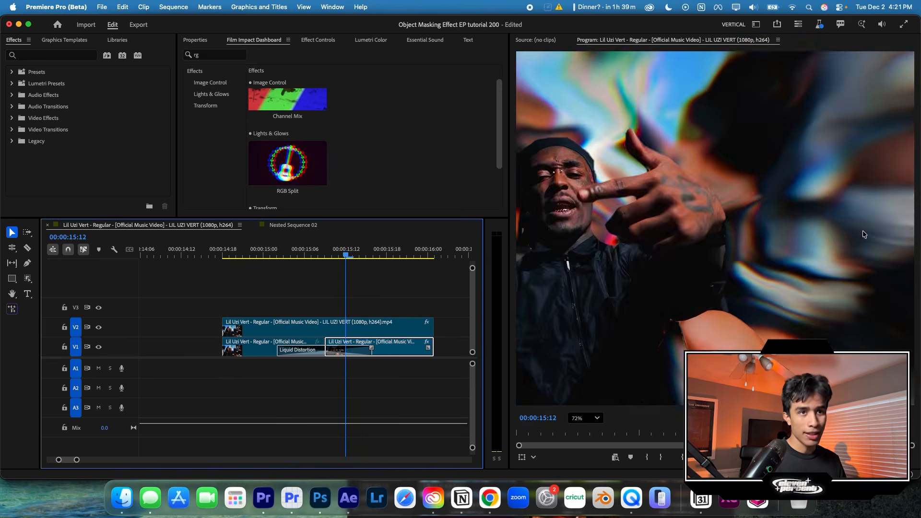
{"action": "scroll", "coordinate": [701, 154], "scroll_direction": "up", "scroll_amount": 2}
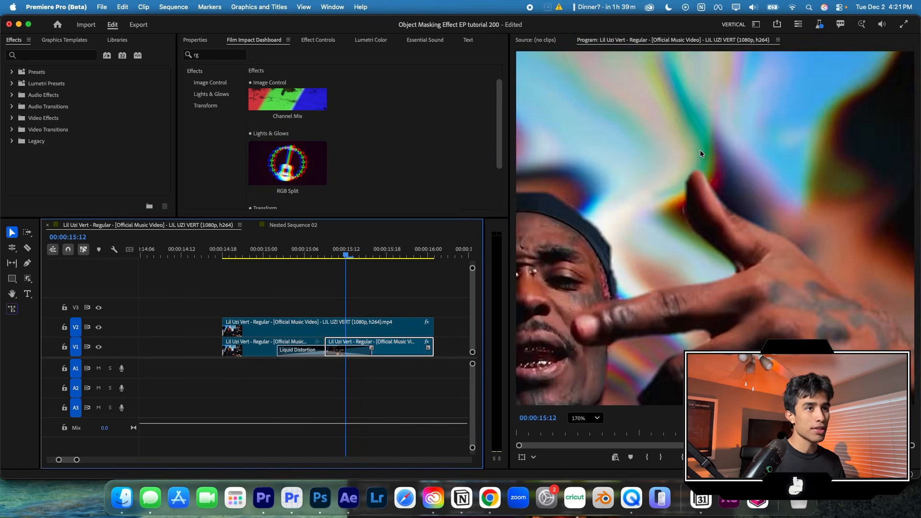
{"action": "scroll", "coordinate": [645, 270], "scroll_direction": "down", "scroll_amount": 3}
{"action": "left_click", "coordinate": [586, 417]}
{"action": "left_click", "coordinate": [588, 284]}
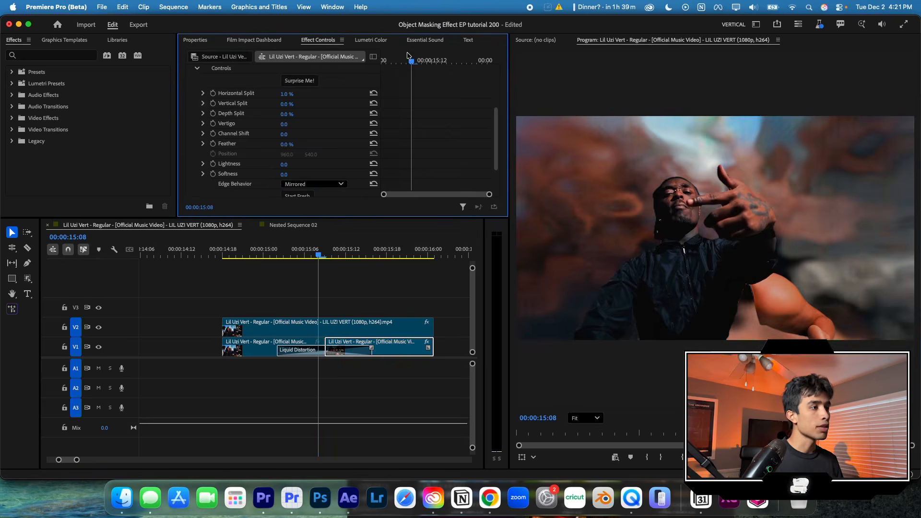
- Keyframe RGB Split's Horizontal Split and Vertical Split at 00:00:15:09, with Horizontal Split set to 2%
{"action": "left_click_drag", "start_coordinate": [408, 55], "coordinate": [416, 57]}
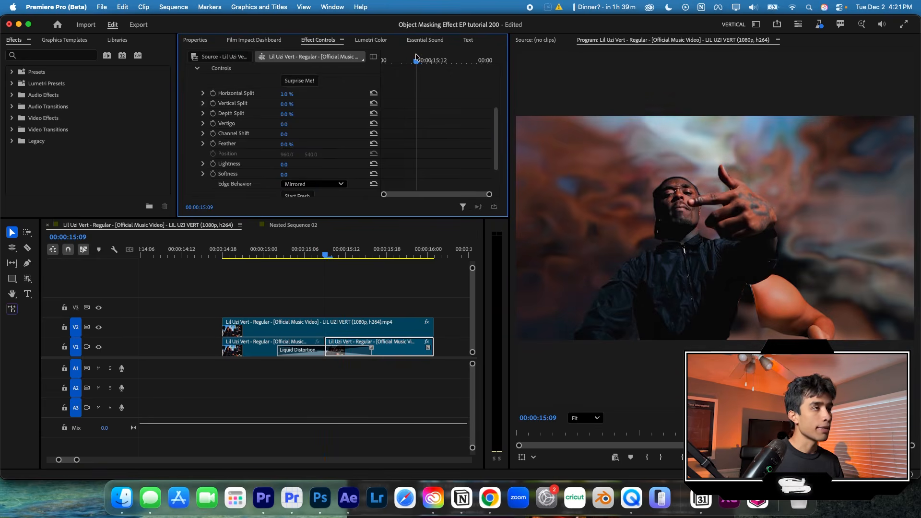
{"action": "left_click", "coordinate": [212, 94]}
{"action": "left_click", "coordinate": [213, 104]}
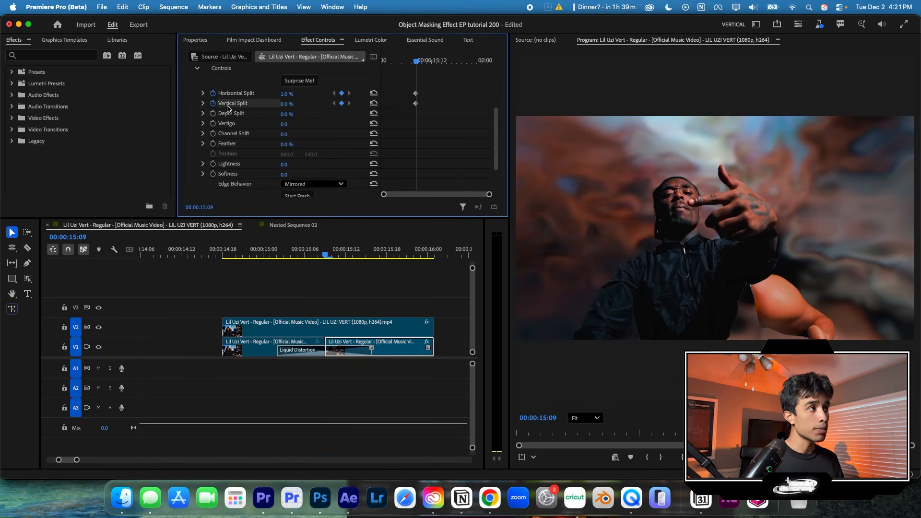
{"action": "left_click", "coordinate": [287, 94]}
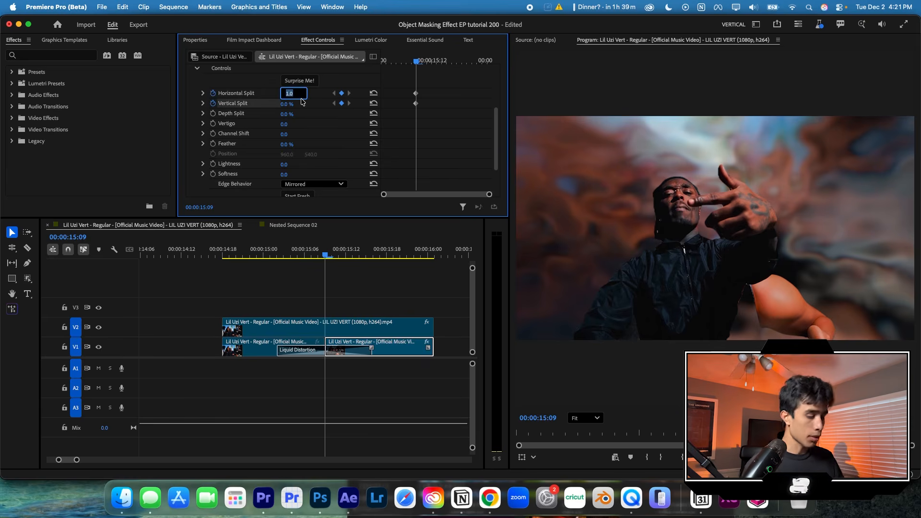
{"action": "type", "text": "2"}
{"action": "key", "text": "Return"}
- Set RGB Split's Softness to 14 and inspect the softened color fringing up close at 00:00:15:14
{"action": "key", "text": "shift+Right"}
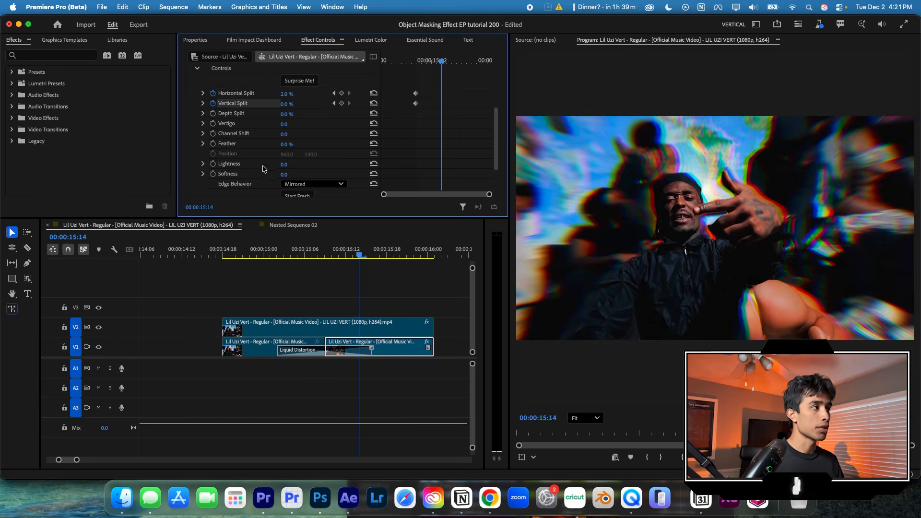
{"action": "scroll", "coordinate": [264, 169], "scroll_direction": "down", "scroll_amount": 2}
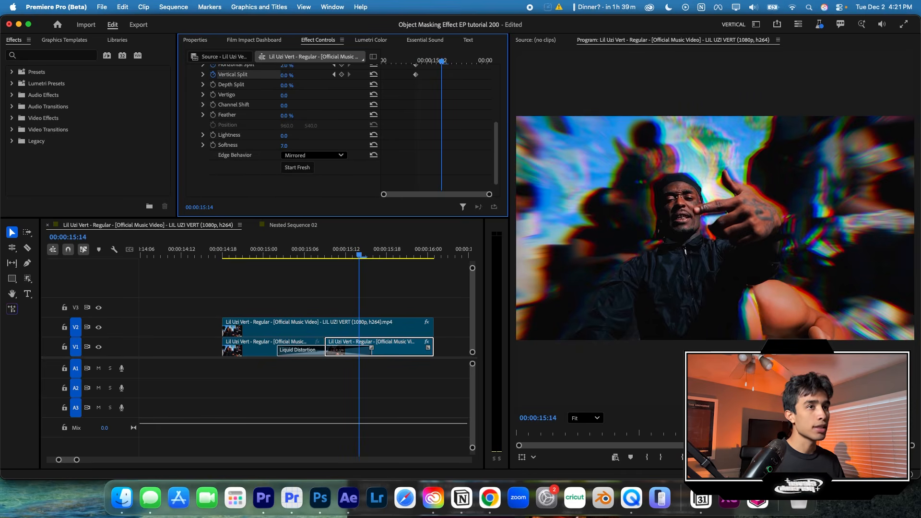
{"action": "scroll", "coordinate": [260, 139], "scroll_direction": "up", "scroll_amount": 3}
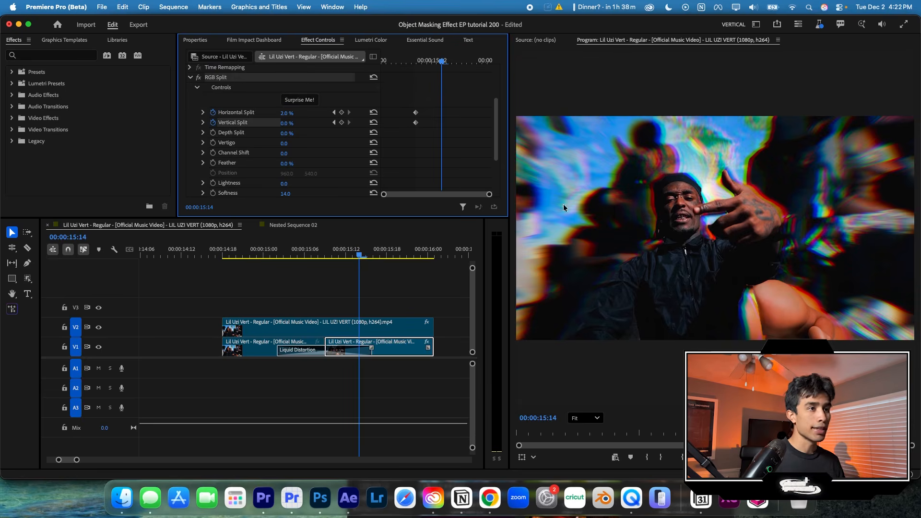
{"action": "scroll", "coordinate": [590, 243], "scroll_direction": "up", "scroll_amount": 2}
{"action": "left_click", "coordinate": [581, 278]}
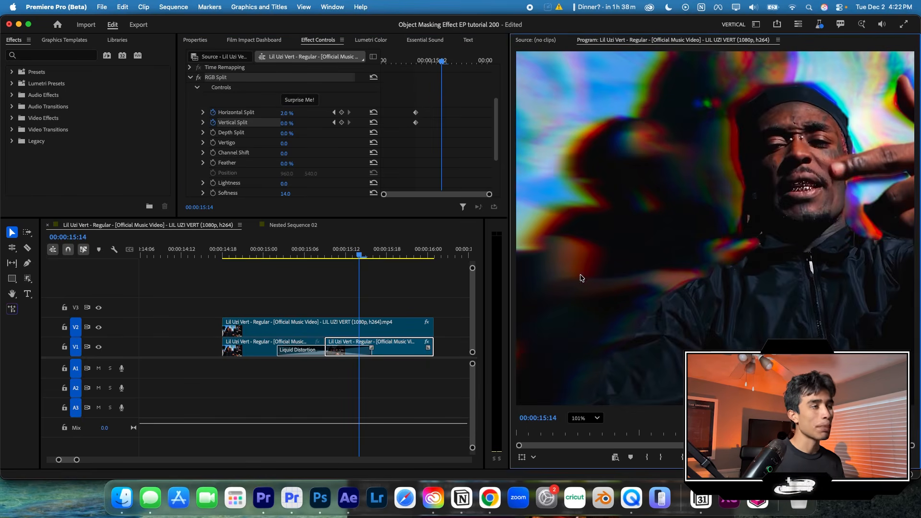
{"action": "left_click", "coordinate": [581, 418]}
{"action": "left_click", "coordinate": [584, 273]}
{"action": "left_click", "coordinate": [587, 417]}
{"action": "left_click", "coordinate": [582, 283]}
- Set RGB Split's Horizontal Split to 0% at 00:00:15:17 so the split fades out
{"action": "left_click_drag", "start_coordinate": [442, 62], "coordinate": [457, 62]}
{"action": "left_click", "coordinate": [293, 113]}
{"action": "type", "text": "0"}
{"action": "key", "text": "Return"}
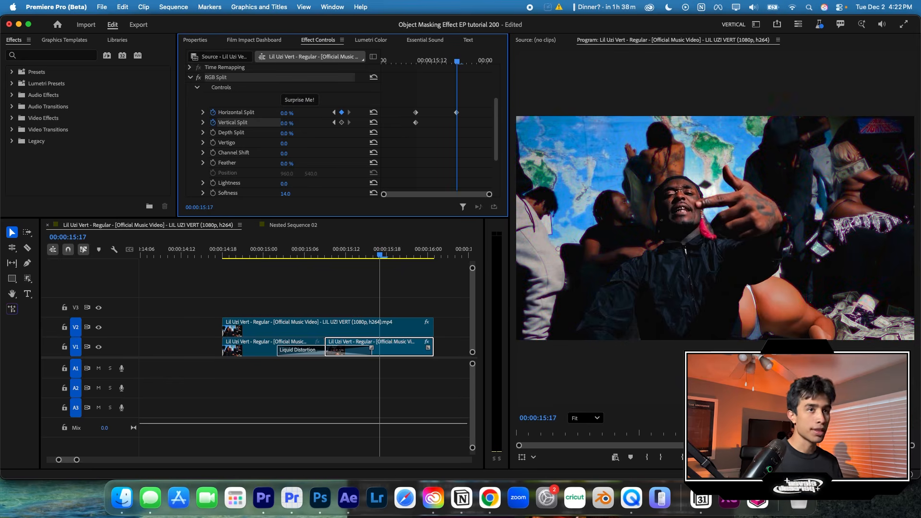
- Keyframe Softness at 14 in line with the first Horizontal Split keyframe and set it to 0 at 00:00:15:17
{"action": "scroll", "coordinate": [246, 169], "scroll_direction": "down", "scroll_amount": 3}
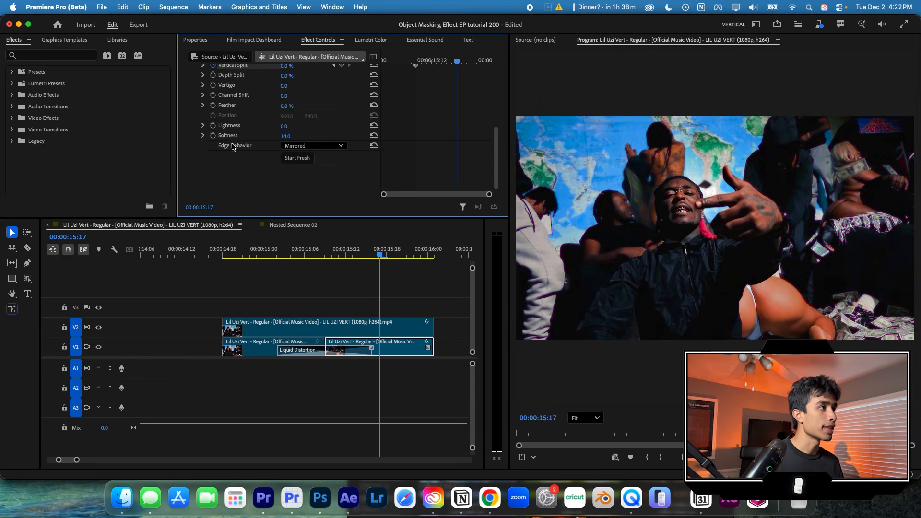
{"action": "left_click_drag", "start_coordinate": [447, 139], "coordinate": [418, 139]}
{"action": "left_click", "coordinate": [287, 135]}
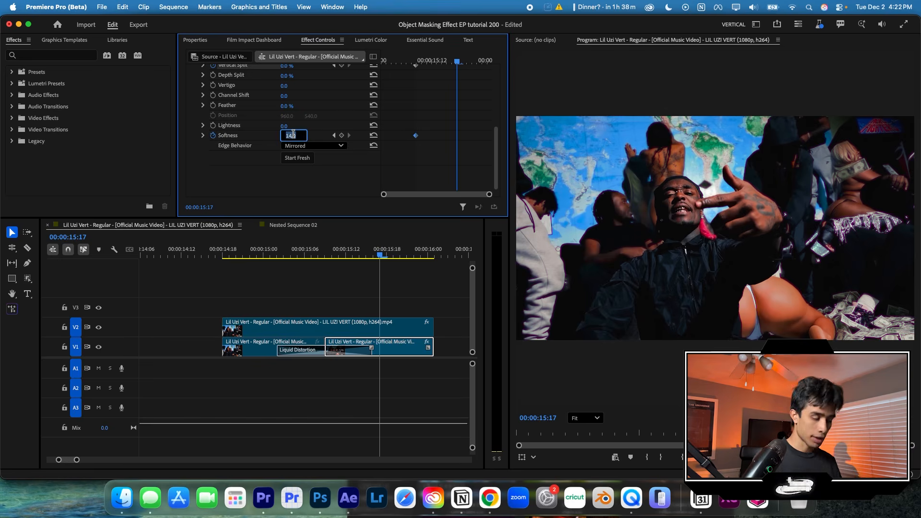
{"action": "key", "text": "Return"}
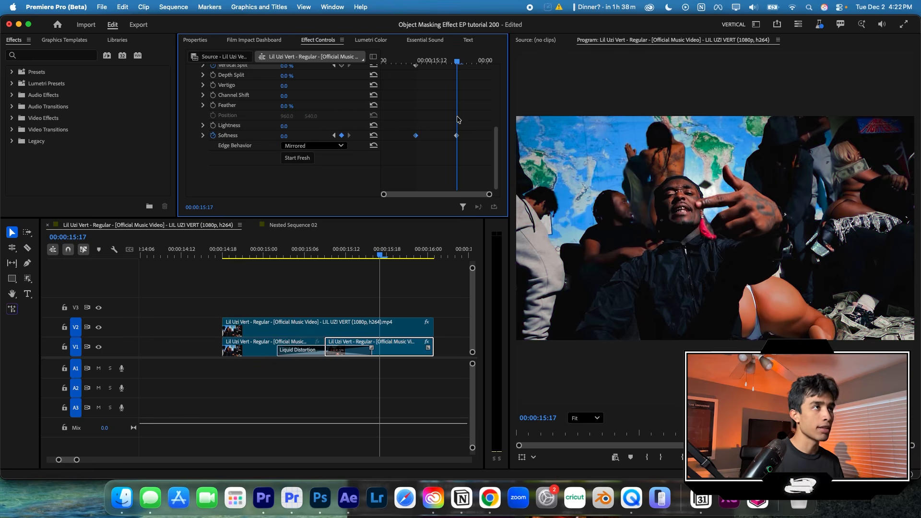
- Move the ending Softness keyframe about one frame later and preview the RGB Split fade
{"action": "left_click_drag", "start_coordinate": [450, 64], "coordinate": [431, 64]}
{"action": "scroll", "coordinate": [434, 120], "scroll_direction": "up", "scroll_amount": 5}
{"action": "scroll", "coordinate": [464, 147], "scroll_direction": "down", "scroll_amount": 5}
{"action": "left_click_drag", "start_coordinate": [456, 136], "coordinate": [462, 136]}
{"action": "mouse_move", "coordinate": [432, 62]}
{"action": "left_mouse_down"}
{"action": "mouse_move", "coordinate": [415, 63]}
{"action": "mouse_move", "coordinate": [446, 64]}
{"action": "left_mouse_up"}
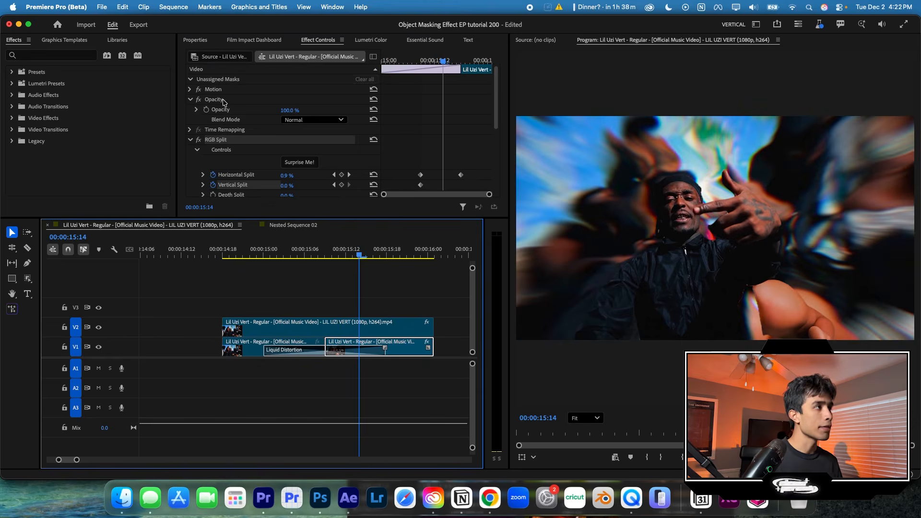
- Copy the RGB Split effect from the second V1 clip and paste it onto the first V1 clip
{"action": "right_click", "coordinate": [220, 140]}
{"action": "left_click", "coordinate": [235, 189]}
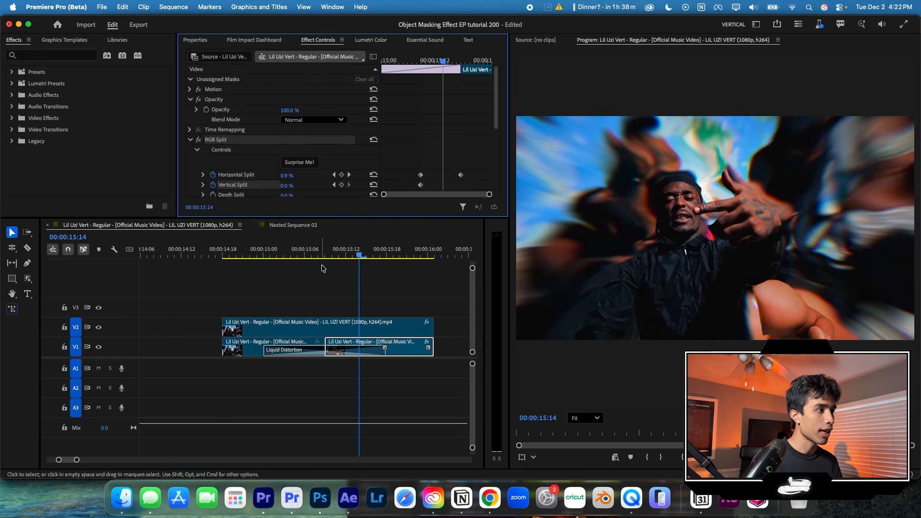
{"action": "left_click", "coordinate": [248, 350]}
{"action": "key", "text": "super+v"}
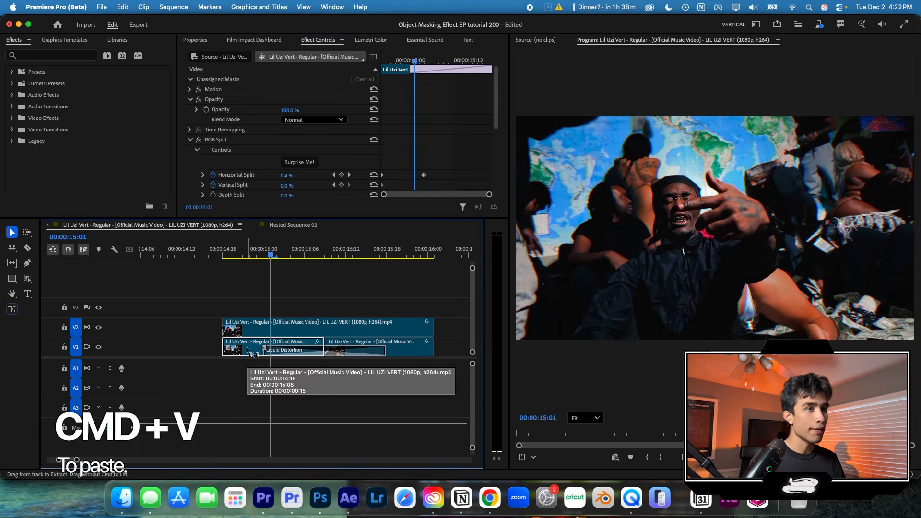
- Move the first clip's peak Horizontal Split, Vertical Split and Softness keyframes to 00:00:15:09 at the cut
{"action": "scroll", "coordinate": [312, 64], "scroll_direction": "down", "scroll_amount": 3}
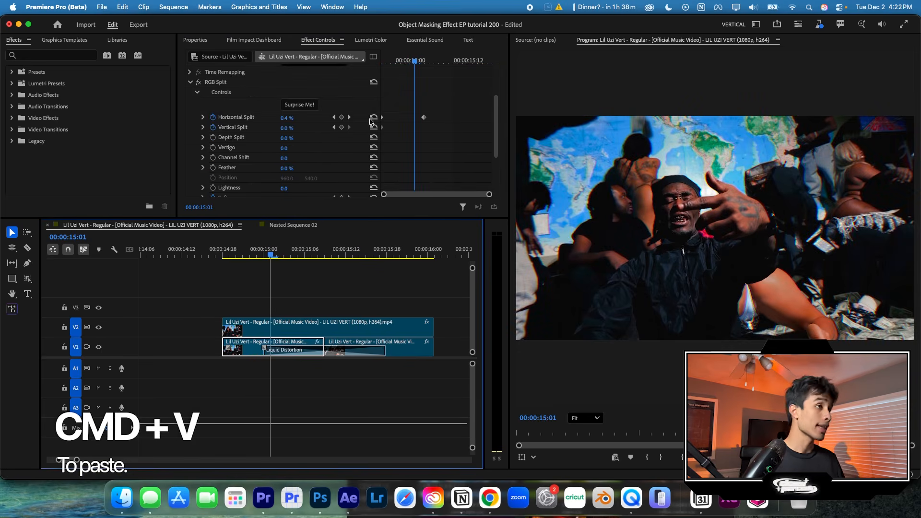
{"action": "mouse_move", "coordinate": [376, 141]}
{"action": "left_mouse_down"}
{"action": "mouse_move", "coordinate": [381, 128]}
{"action": "mouse_move", "coordinate": [448, 130]}
{"action": "left_mouse_up"}
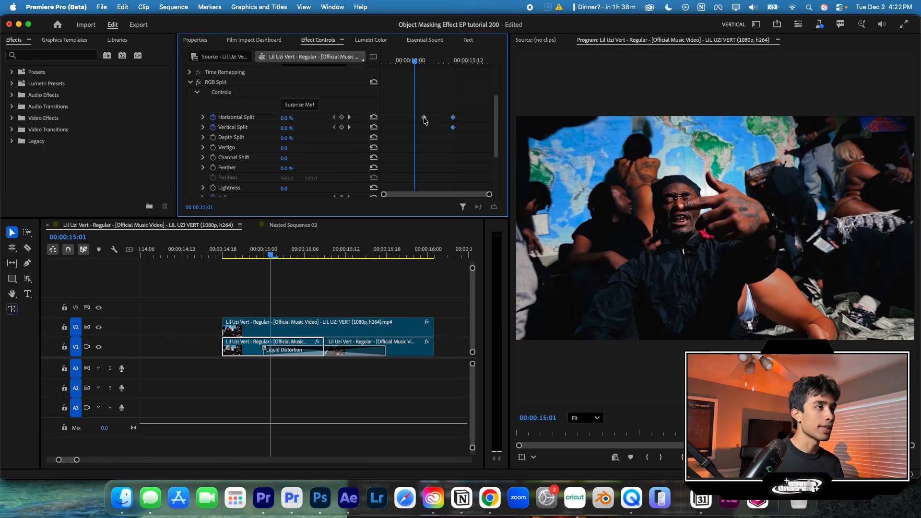
{"action": "scroll", "coordinate": [425, 121], "scroll_direction": "down", "scroll_amount": 2}
{"action": "left_click_drag", "start_coordinate": [382, 160], "coordinate": [413, 161]}
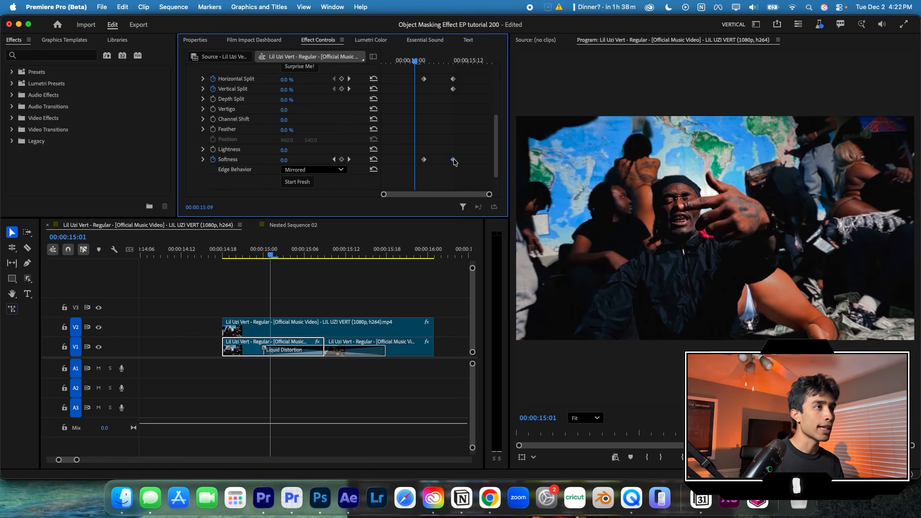
- Move the first clip's zero-value Horizontal Split and Softness keyframes to the clip's start and preview the transition
{"action": "left_click_drag", "start_coordinate": [430, 70], "coordinate": [375, 161]}
{"action": "left_click_drag", "start_coordinate": [409, 63], "coordinate": [401, 64]}
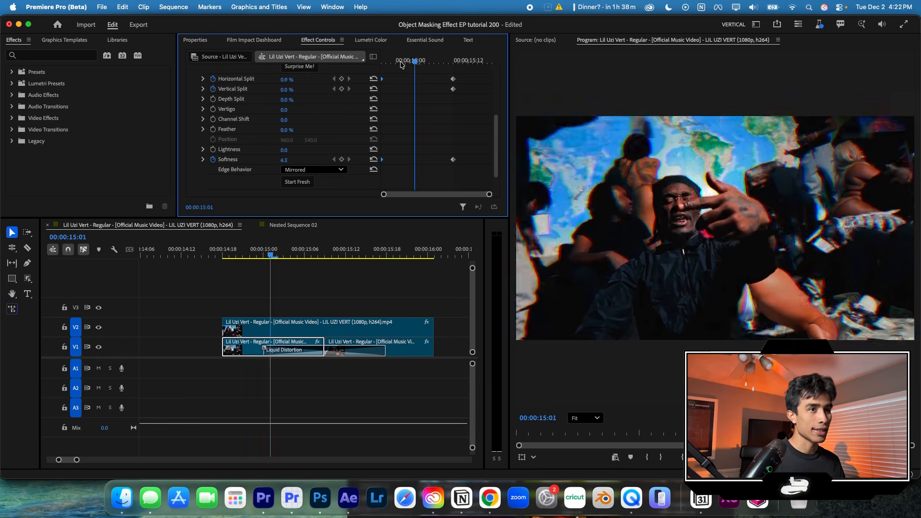
{"action": "key", "text": "space"}
{"action": "left_click_drag", "start_coordinate": [308, 251], "coordinate": [361, 249]}
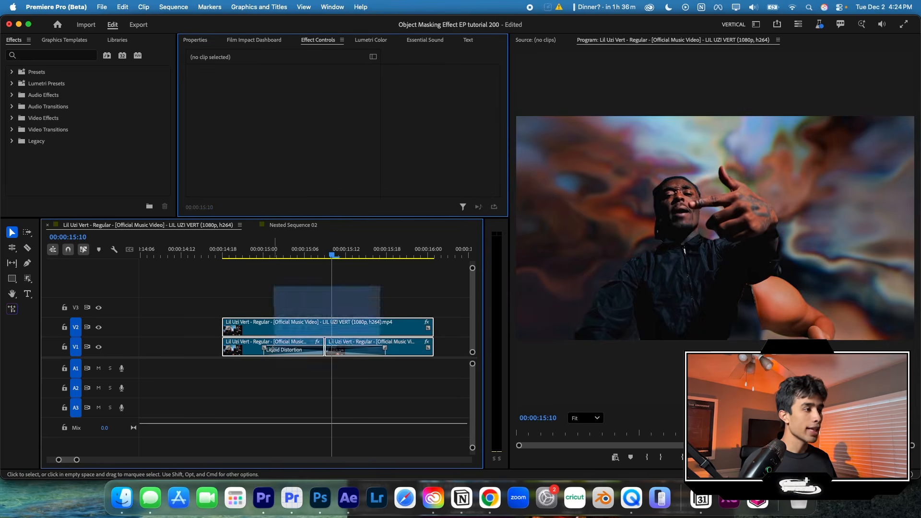
- Nest all the V1 and V2 clips into one sequence, keeping the default name
{"action": "left_click", "coordinate": [271, 351]}
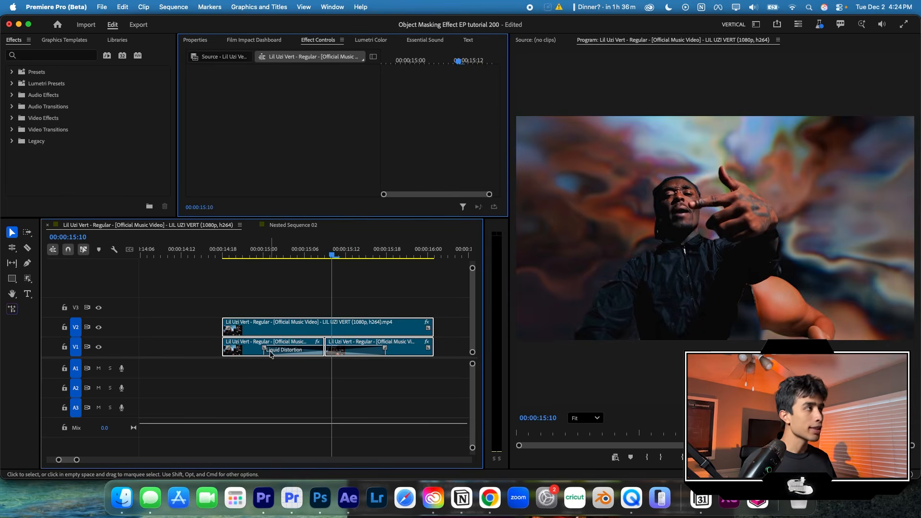
{"action": "left_click", "coordinate": [146, 7]}
{"action": "mouse_move", "coordinate": [159, 40]}
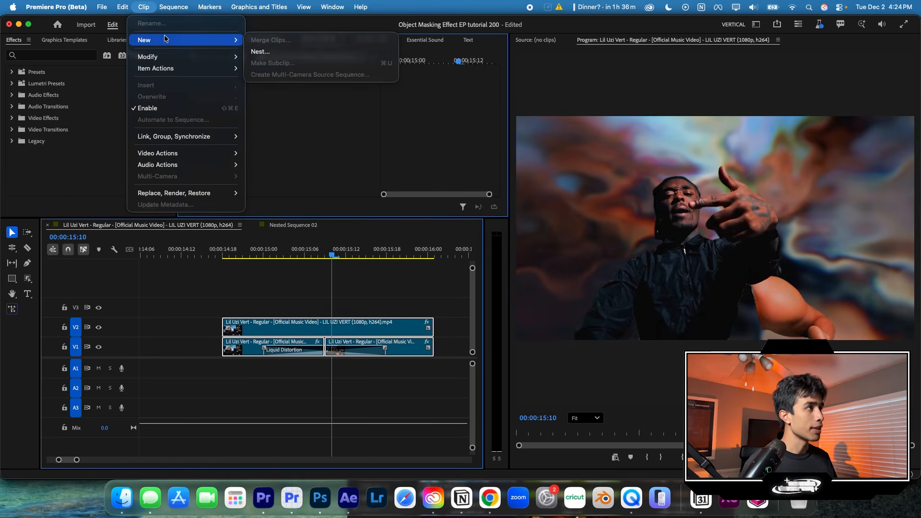
{"action": "left_click", "coordinate": [300, 51]}
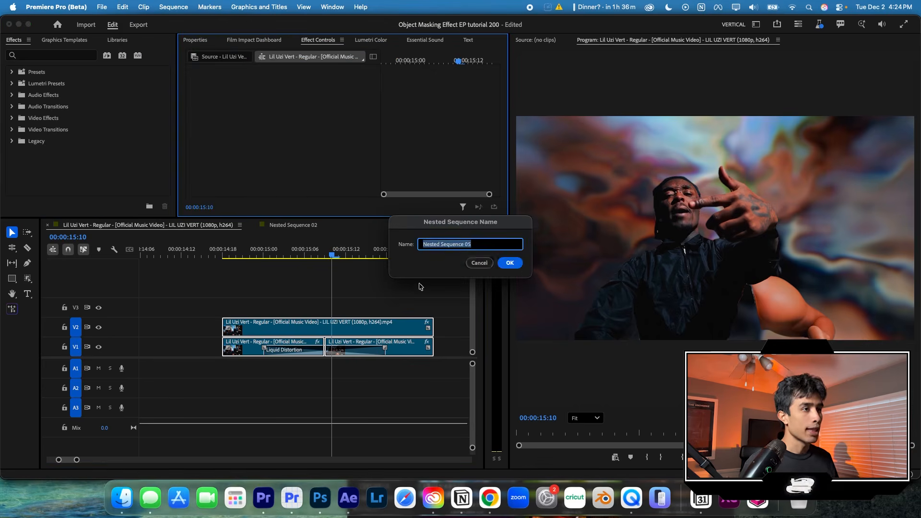
{"action": "left_click", "coordinate": [501, 265]}
- Split the nested sequence clip with the Razor tool at 00:00:15:09
{"action": "left_click_drag", "start_coordinate": [331, 253], "coordinate": [325, 254]}
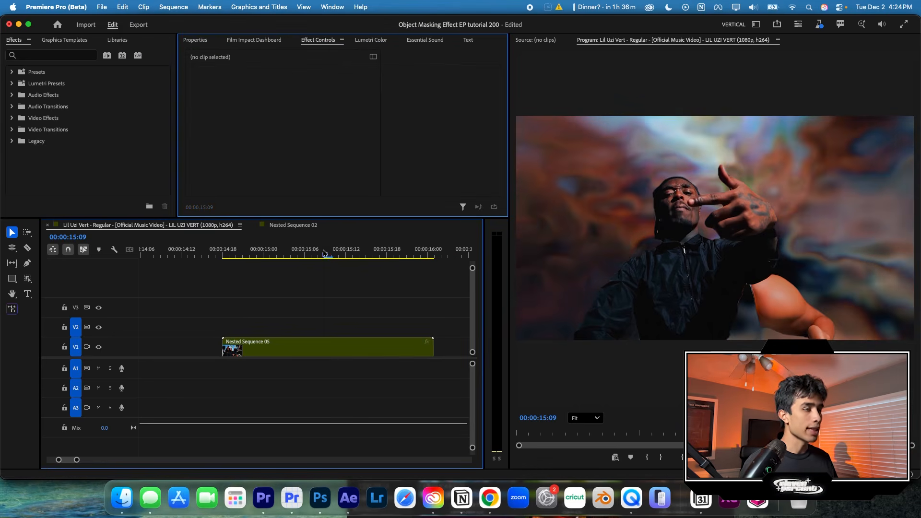
{"action": "left_click", "coordinate": [283, 346]}
{"action": "left_click", "coordinate": [27, 248]}
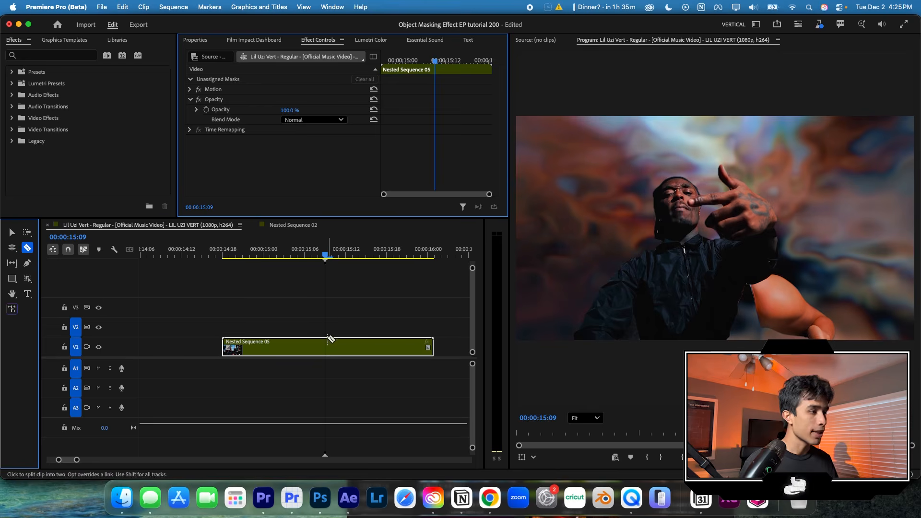
{"action": "left_click", "coordinate": [327, 344]}
- Apply the Film Impact Earthquake transition between the two nested clips, shorten it to about five frames on each side and preview it
{"action": "left_click_drag", "start_coordinate": [377, 324], "coordinate": [279, 359]}
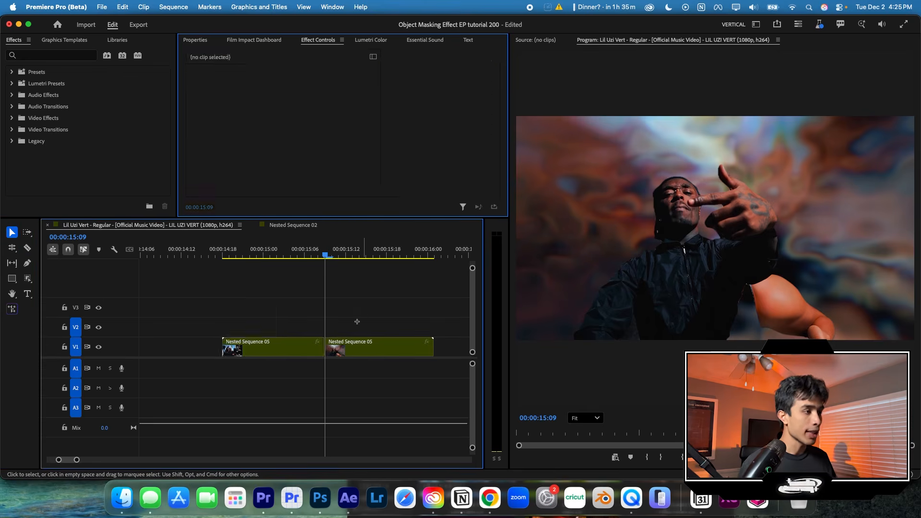
{"action": "left_click", "coordinate": [257, 39]}
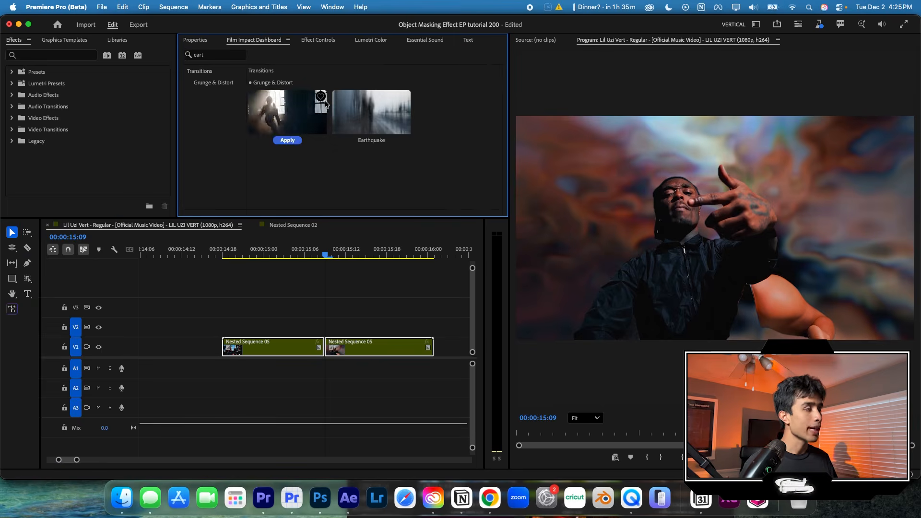
{"action": "mouse_move", "coordinate": [378, 144]}
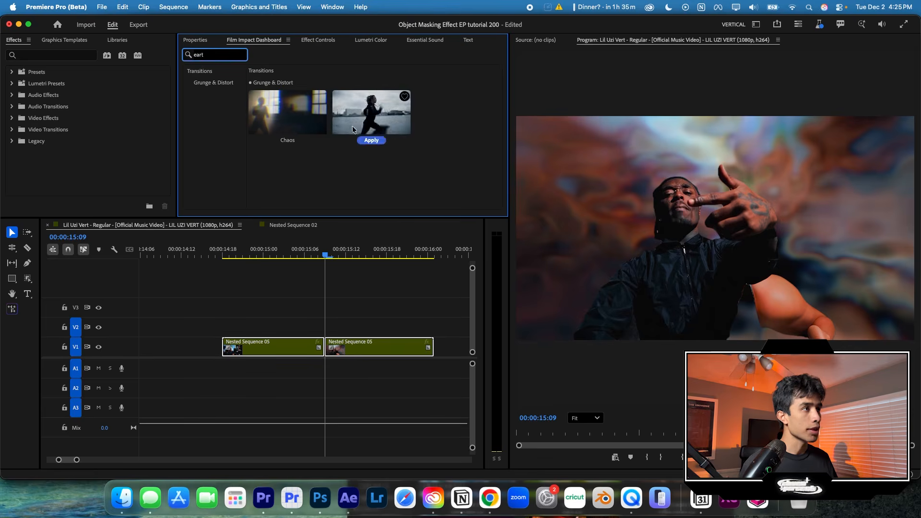
{"action": "left_click", "coordinate": [378, 141]}
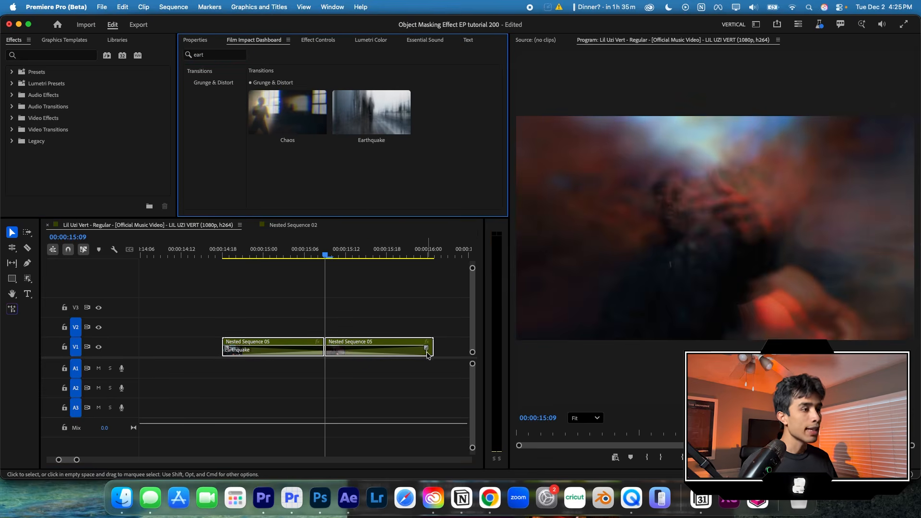
{"action": "left_click_drag", "start_coordinate": [427, 353], "coordinate": [360, 354]}
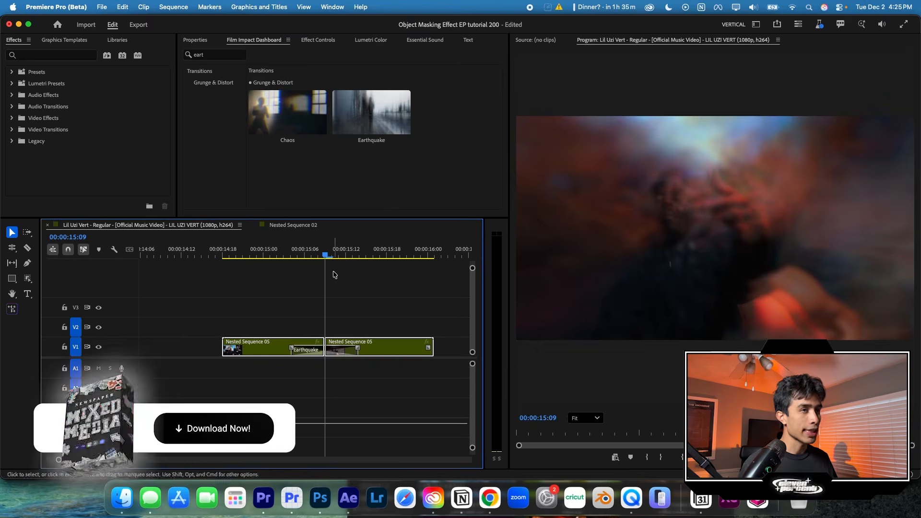
{"action": "left_click_drag", "start_coordinate": [318, 246], "coordinate": [353, 249]}
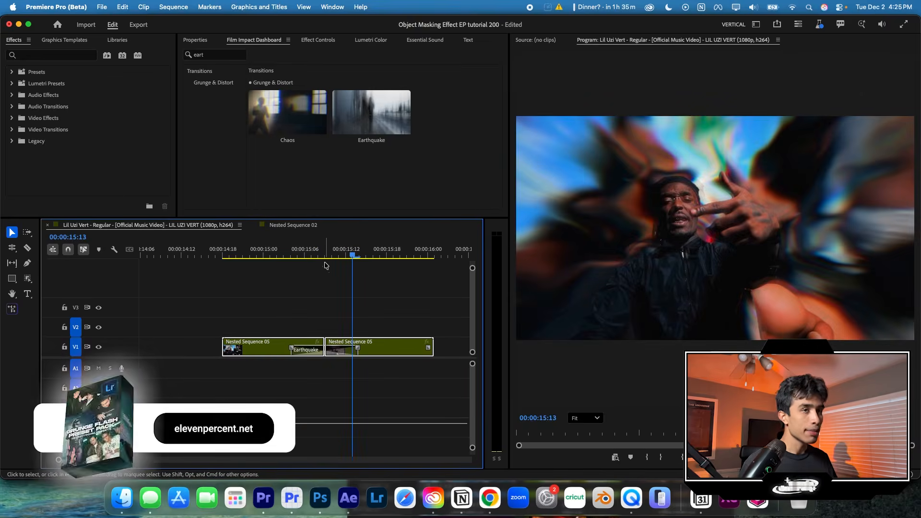
- Set the Earthquake transition's Wiggle Scale to 79 and preview the shake across the cut
{"action": "left_click", "coordinate": [333, 350]}
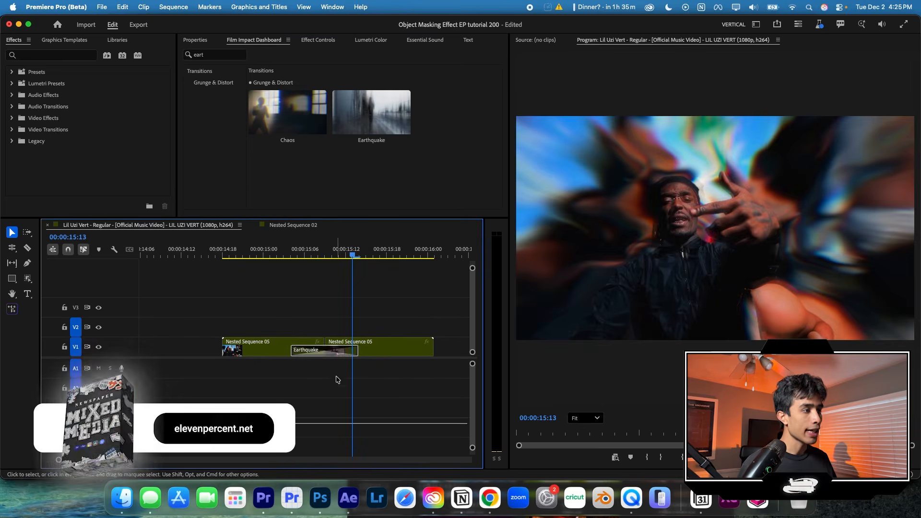
{"action": "left_click", "coordinate": [305, 42]}
{"action": "scroll", "coordinate": [278, 144], "scroll_direction": "down", "scroll_amount": 4}
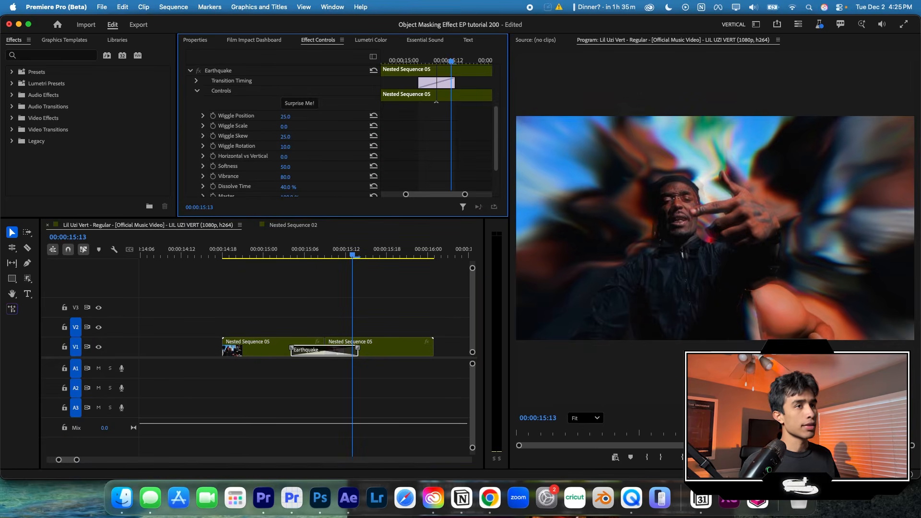
{"action": "left_click_drag", "start_coordinate": [286, 127], "coordinate": [276, 127]}
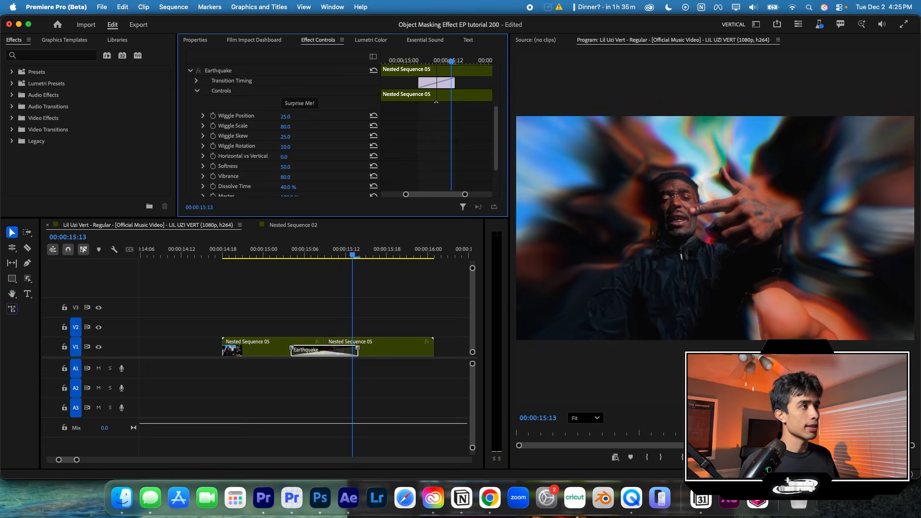
{"action": "left_click_drag", "start_coordinate": [325, 245], "coordinate": [363, 300]}
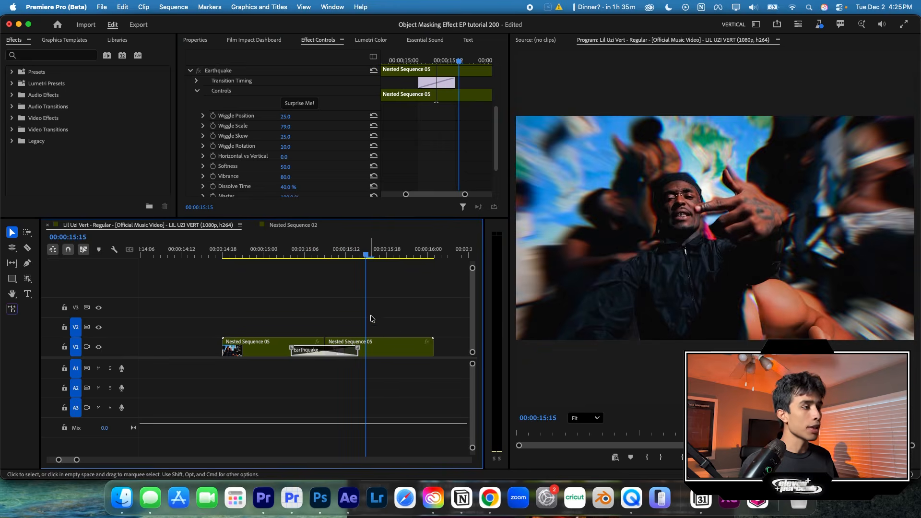
- Search the Film Impact effects for glow, apply Wonder Glow to both nested clips and check it at 00:00:15:17
{"action": "left_click", "coordinate": [60, 54]}
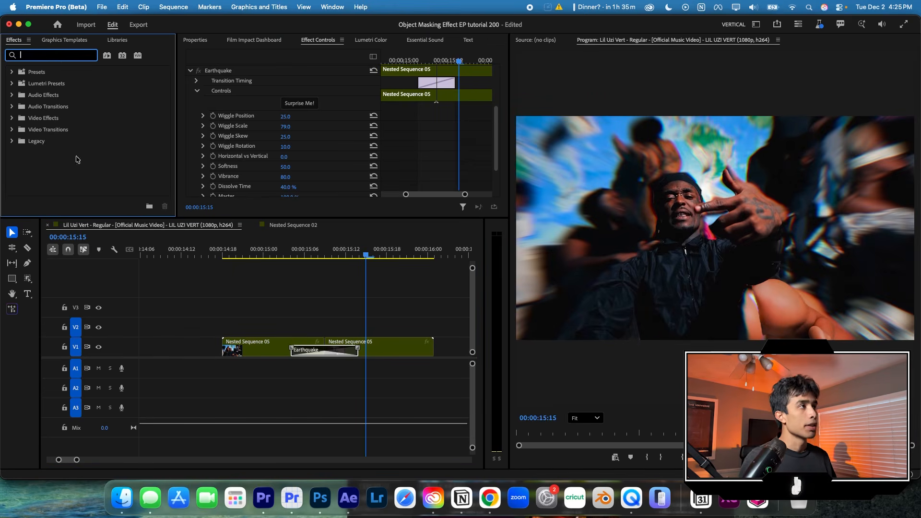
{"action": "left_click", "coordinate": [240, 41]}
{"action": "type", "text": "glow"}
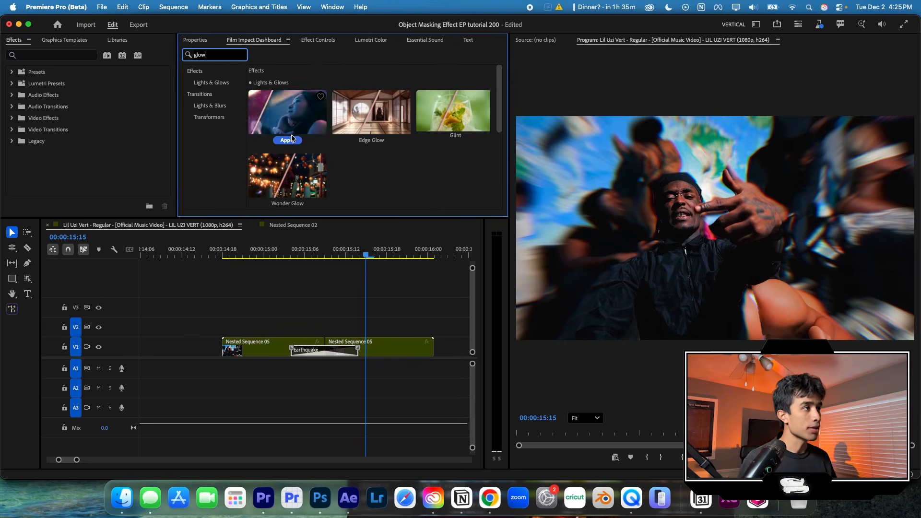
{"action": "left_click", "coordinate": [286, 140]}
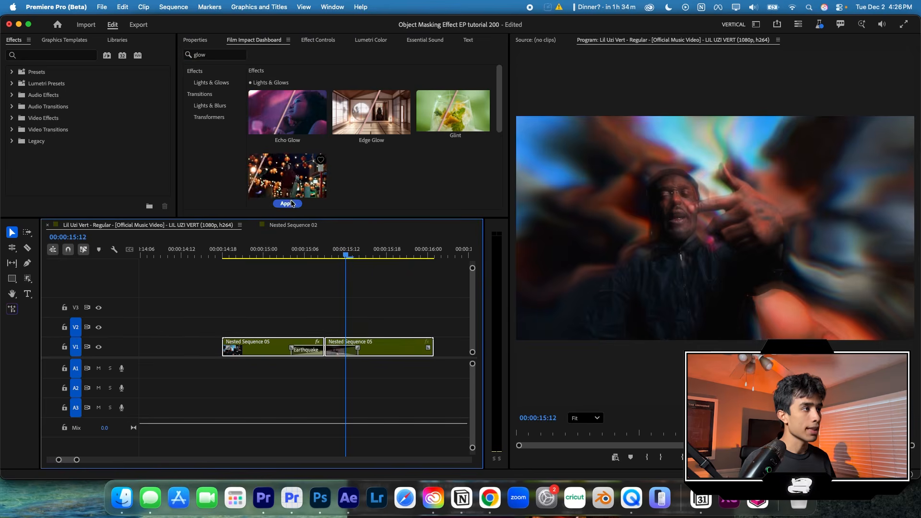
{"action": "left_click", "coordinate": [291, 204]}
{"action": "left_click_drag", "start_coordinate": [348, 255], "coordinate": [380, 254]}
{"action": "left_click", "coordinate": [406, 307]}
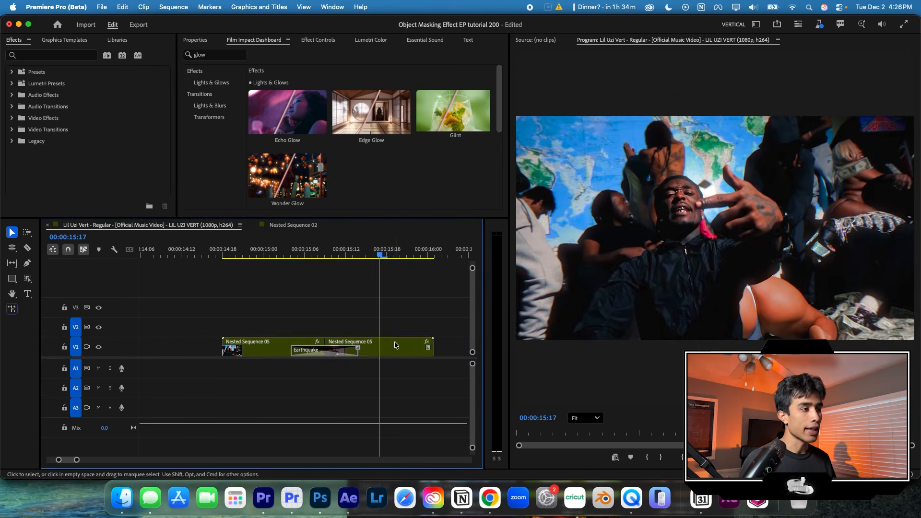
- Keyframe the second nested clip's Wonder Glow Size from 203 at 00:00:15:10 down to 50 at 00:00:15:17, and preview the glow
{"action": "left_click", "coordinate": [322, 39]}
{"action": "scroll", "coordinate": [242, 131], "scroll_direction": "down", "scroll_amount": 8}
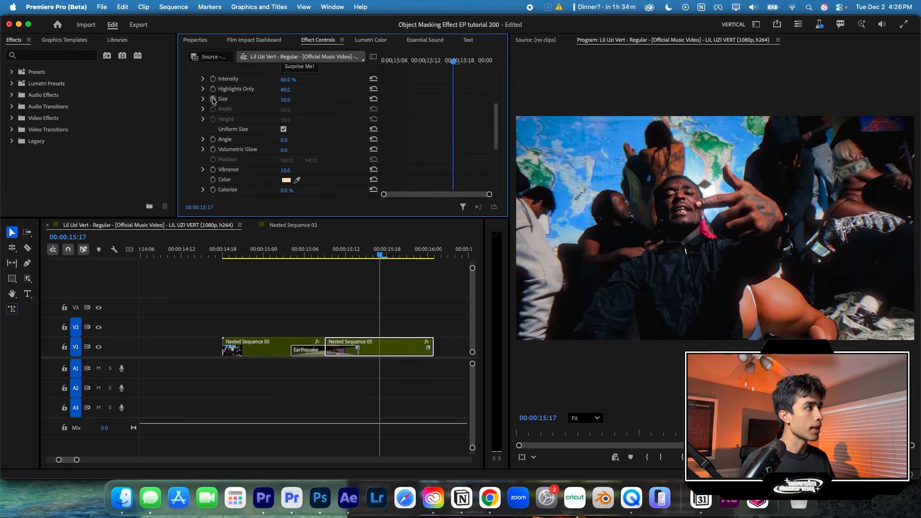
{"action": "left_click_drag", "start_coordinate": [454, 63], "coordinate": [414, 62]}
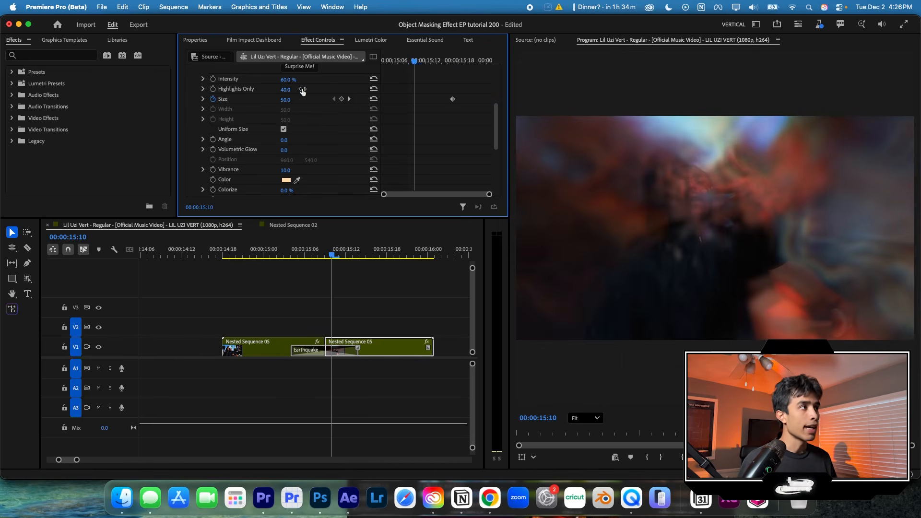
{"action": "left_click_drag", "start_coordinate": [285, 100], "coordinate": [359, 100]}
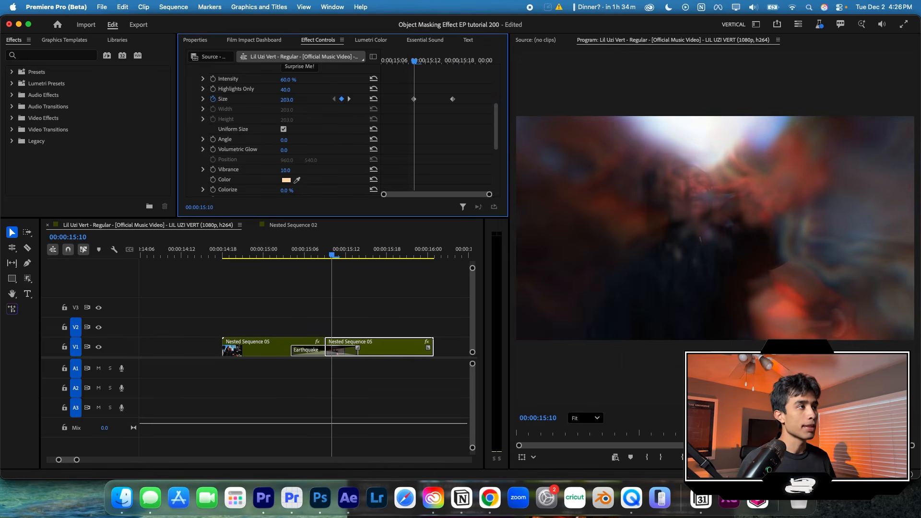
{"action": "left_click_drag", "start_coordinate": [414, 61], "coordinate": [384, 57]}
{"action": "key", "text": "space"}
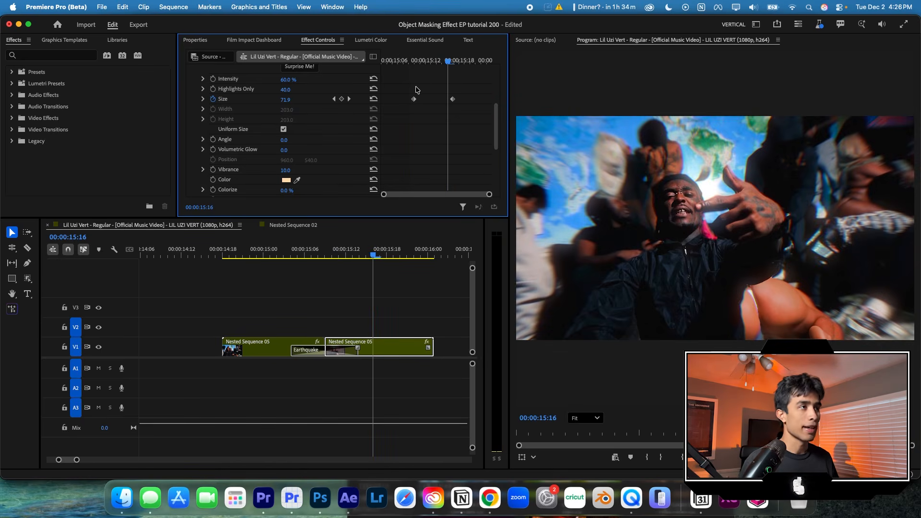
- Keyframe the first nested clip's Wonder Glow Size from 50 at 00:00:15:02 up to 218 at 00:00:15:09, and preview the glow
{"action": "left_click_drag", "start_coordinate": [322, 258], "coordinate": [277, 256]}
{"action": "left_click", "coordinate": [273, 347]}
{"action": "scroll", "coordinate": [415, 145], "scroll_direction": "down", "scroll_amount": 2}
{"action": "scroll", "coordinate": [415, 146], "scroll_direction": "up", "scroll_amount": 5}
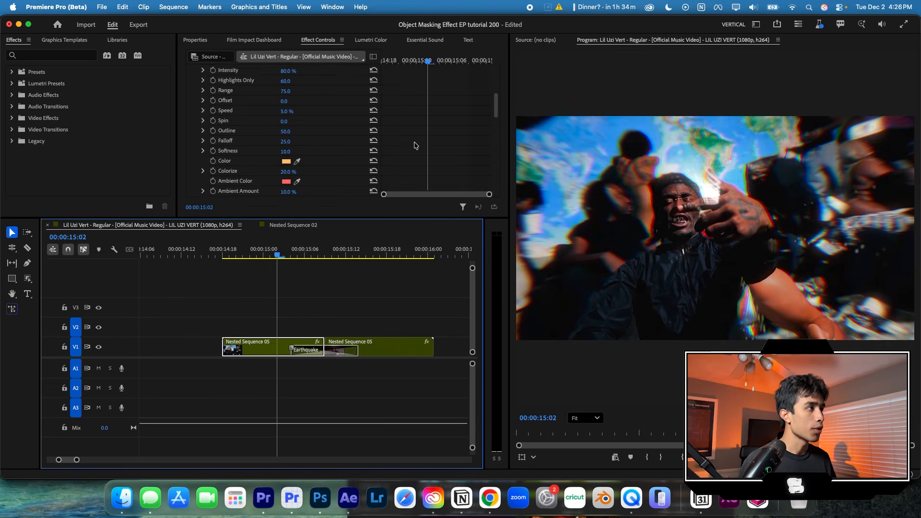
{"action": "scroll", "coordinate": [215, 174], "scroll_direction": "down", "scroll_amount": 5}
{"action": "left_click", "coordinate": [214, 102]}
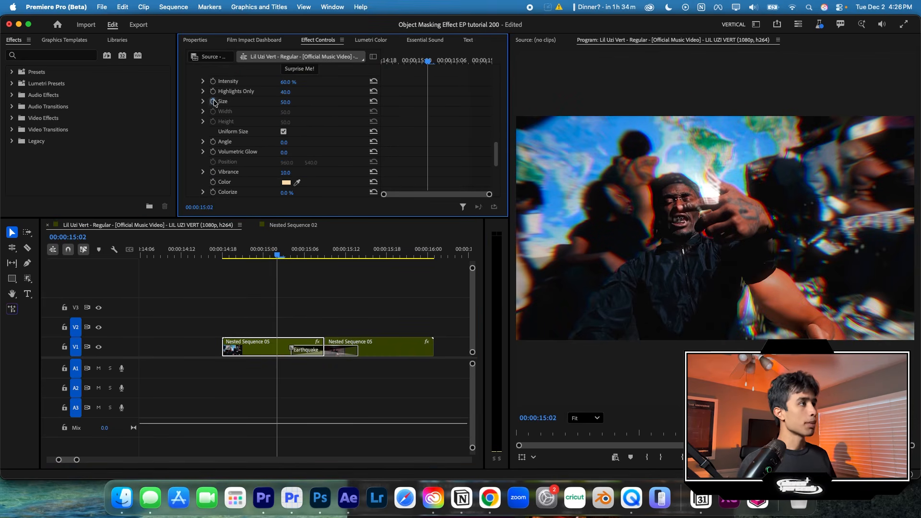
{"action": "left_click_drag", "start_coordinate": [429, 61], "coordinate": [474, 60]}
{"action": "left_click_drag", "start_coordinate": [286, 103], "coordinate": [344, 103]}
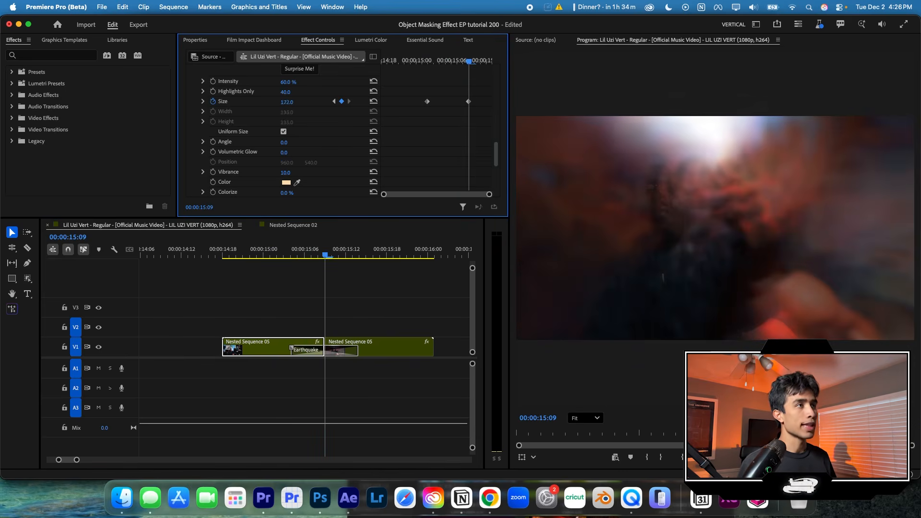
{"action": "left_click_drag", "start_coordinate": [461, 60], "coordinate": [416, 57]}
{"action": "key", "text": "space"}
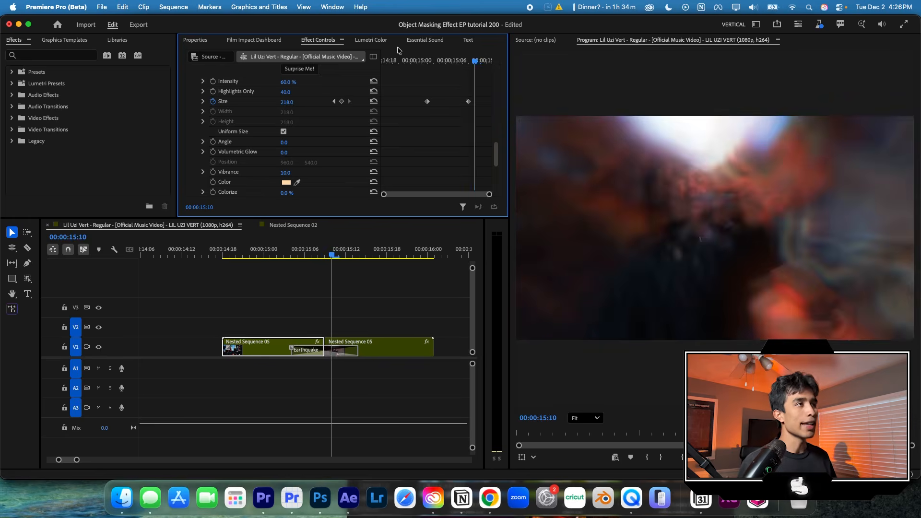